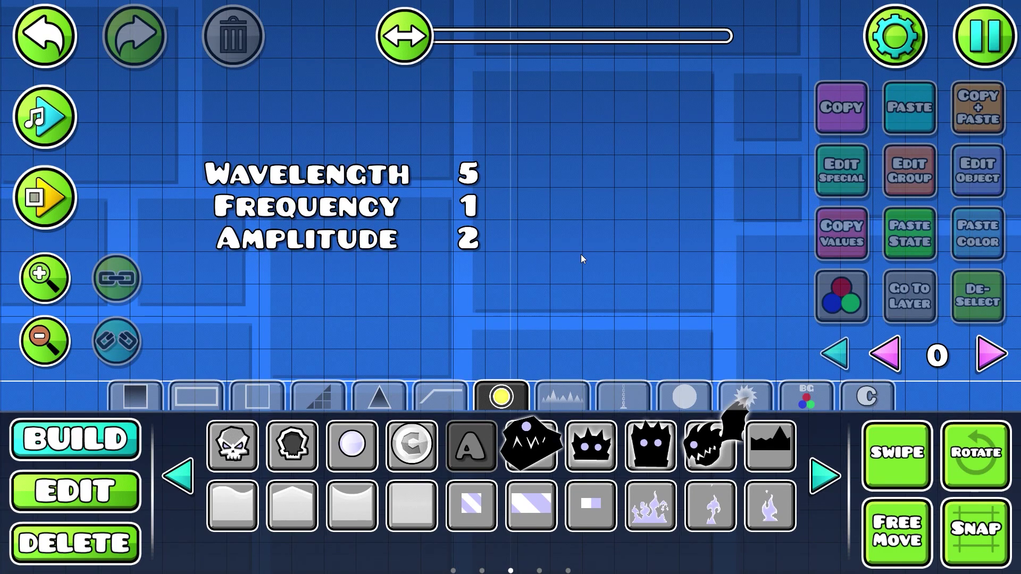
- Duplicate the Amplitude label and move the copy two grid cells down
{"action": "left_click_drag", "start_coordinate": [593, 189], "coordinate": [540, 178]}
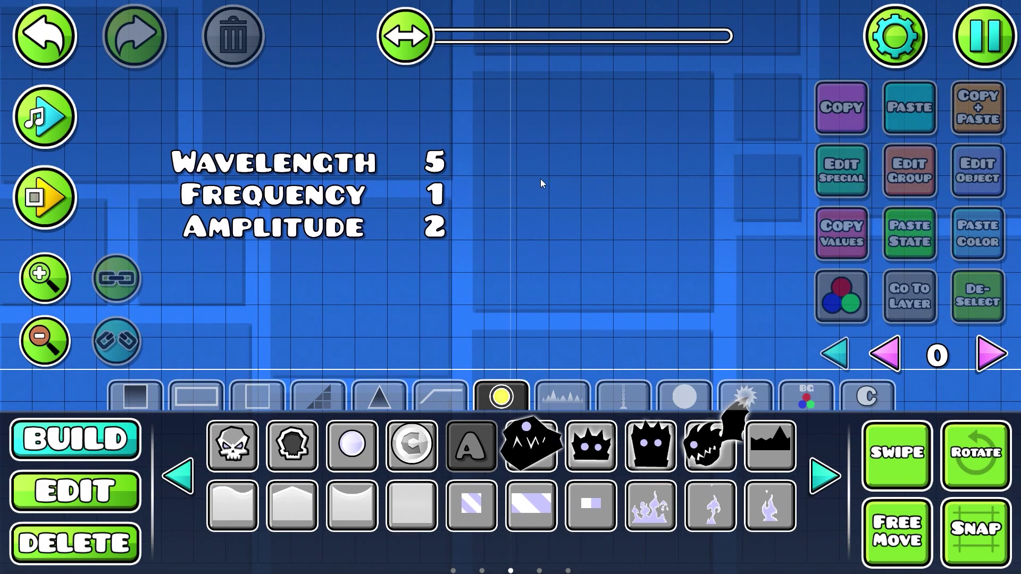
{"action": "left_click", "coordinate": [118, 491]}
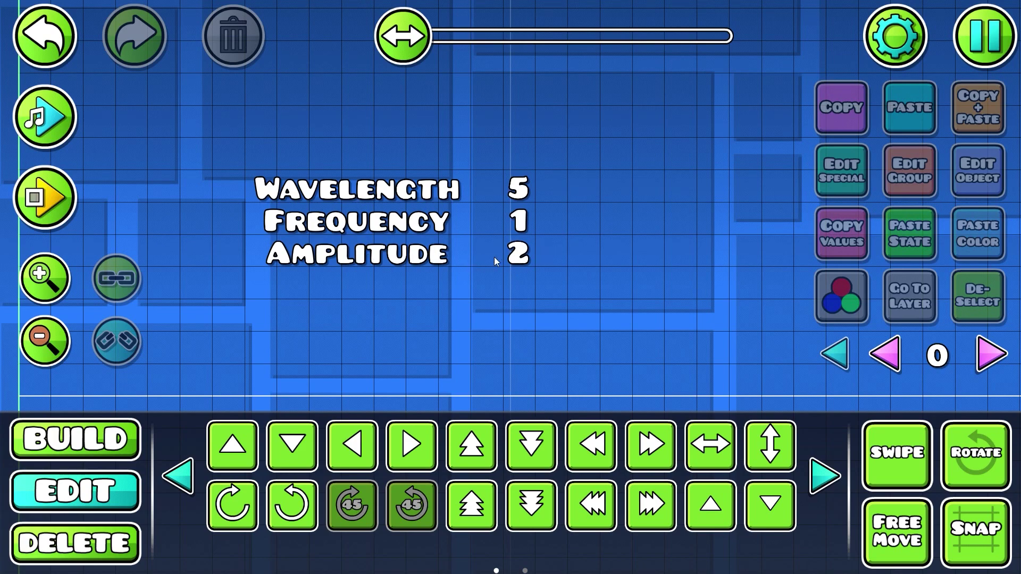
{"action": "left_click", "coordinate": [370, 255]}
{"action": "left_click", "coordinate": [977, 118]}
{"action": "key", "text": "s"}
{"action": "key", "text": "s"}
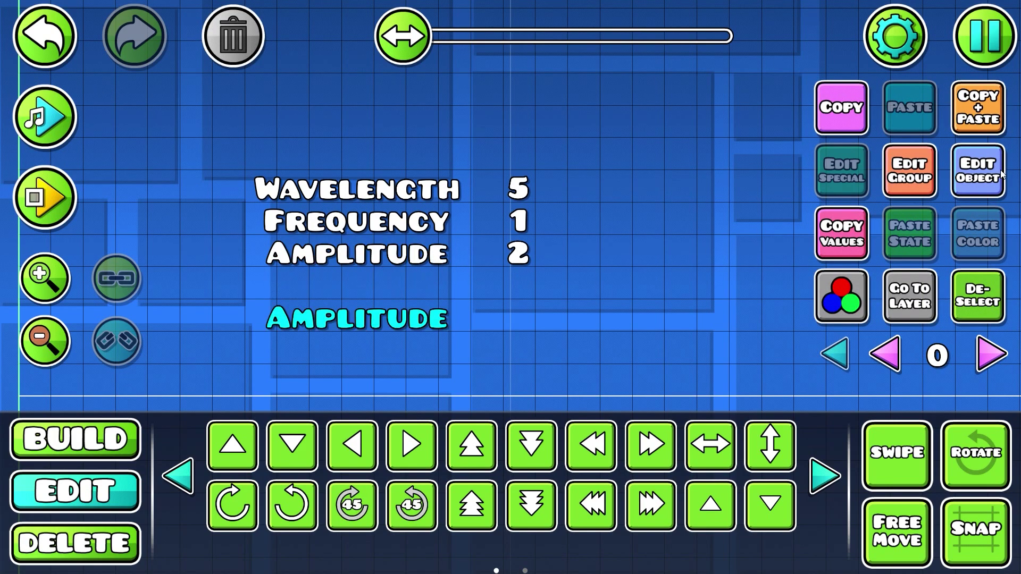
- Change the text of the copied Amplitude label to "Time"
{"action": "left_click", "coordinate": [996, 170]}
{"action": "left_click", "coordinate": [755, 64]}
{"action": "left_click", "coordinate": [627, 205]}
{"action": "key", "text": "BackSpace"}
{"action": "key", "text": "BackSpace"}
{"action": "key", "text": "BackSpace"}
{"action": "key", "text": "BackSpace"}
{"action": "key", "text": "BackSpace"}
{"action": "key", "text": "BackSpace"}
{"action": "key", "text": "BackSpace"}
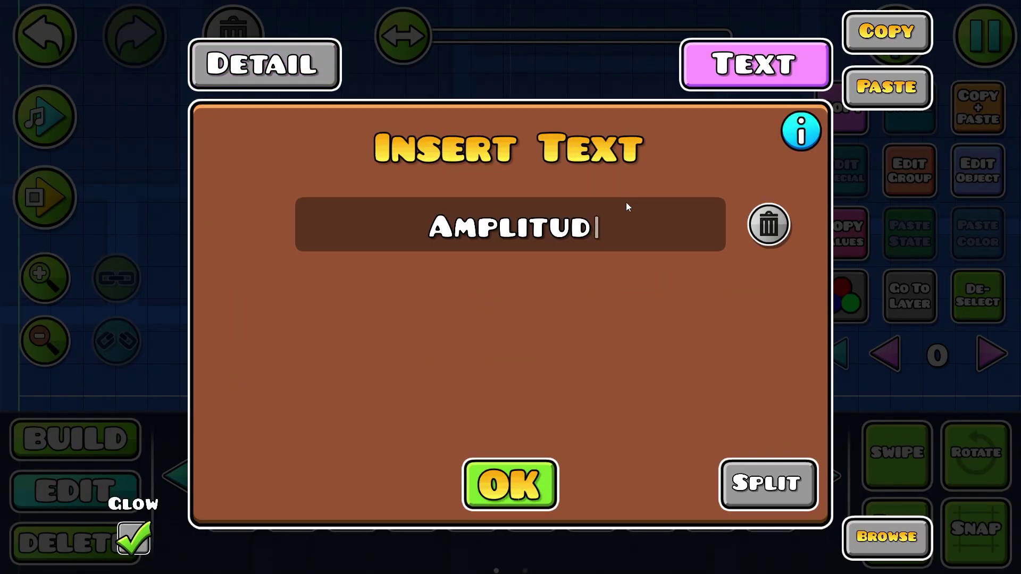
{"action": "key", "text": "BackSpace"}
{"action": "key", "text": "BackSpace"}
{"action": "type", "text": "Time"}
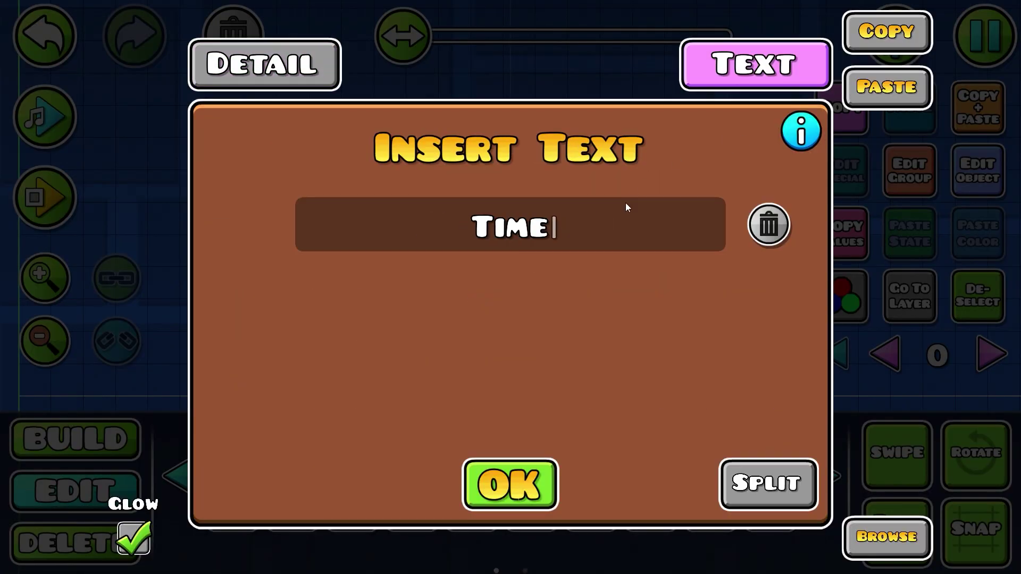
{"action": "left_click", "coordinate": [535, 466]}
- Duplicate the Time label directly below itself and change the copy's text to "Interval"
{"action": "left_click", "coordinate": [990, 120]}
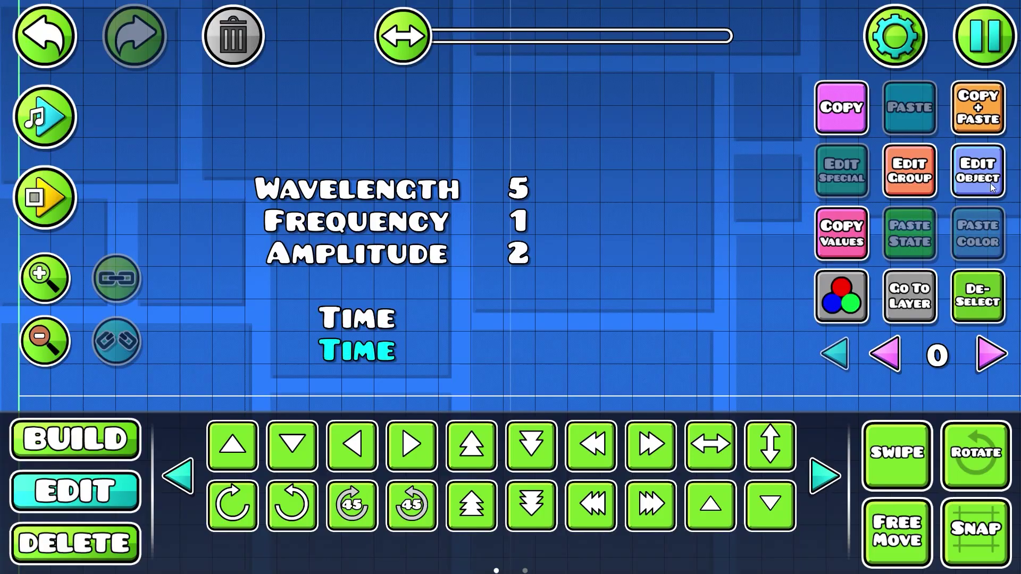
{"action": "left_click", "coordinate": [987, 175]}
{"action": "left_click", "coordinate": [755, 63]}
{"action": "left_click", "coordinate": [630, 245]}
{"action": "key", "text": "BackSpace"}
{"action": "key", "text": "BackSpace"}
{"action": "key", "text": "BackSpace"}
{"action": "key", "text": "BackSpace"}
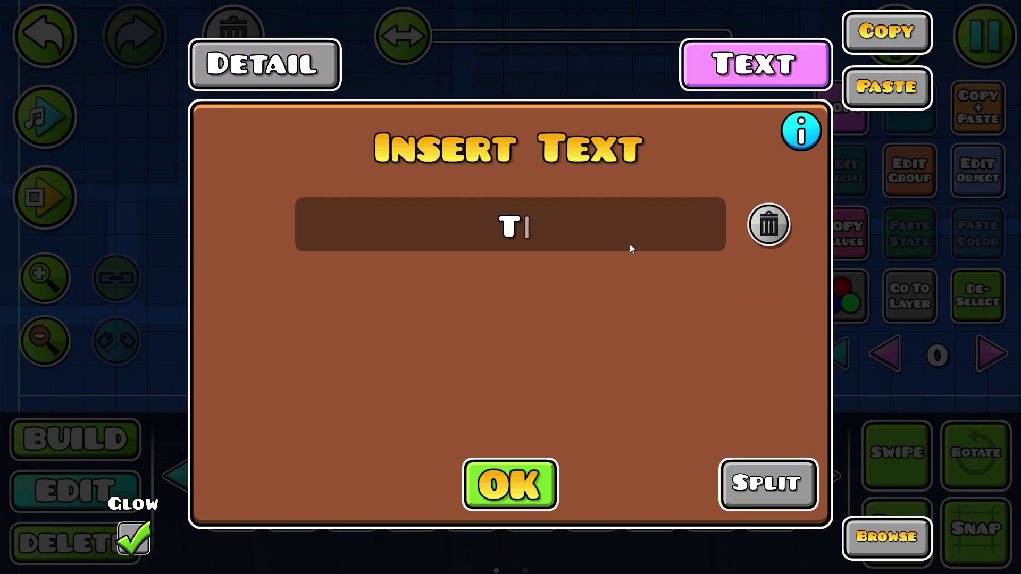
{"action": "type", "text": "Interval"}
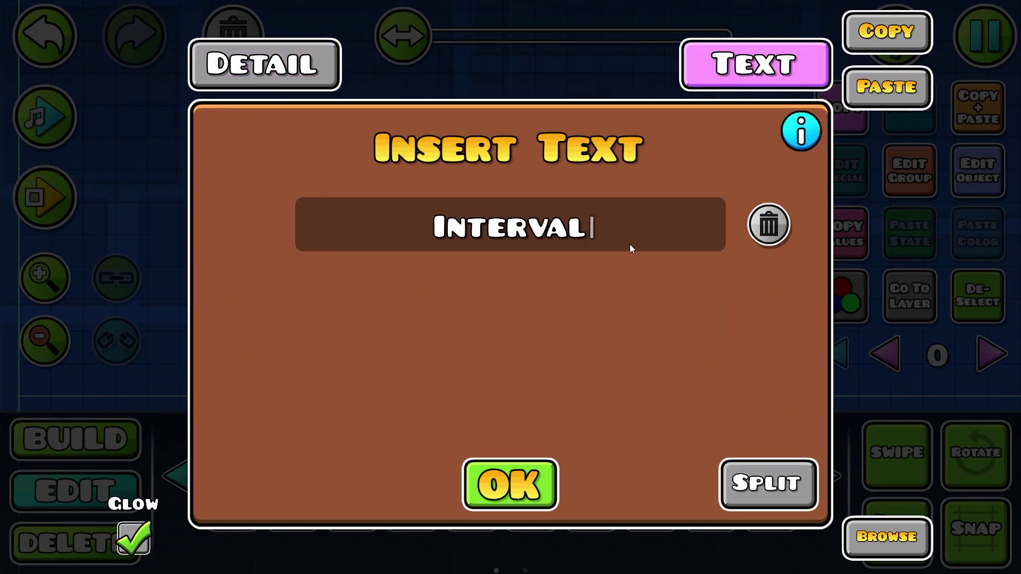
{"action": "left_click", "coordinate": [510, 484]}
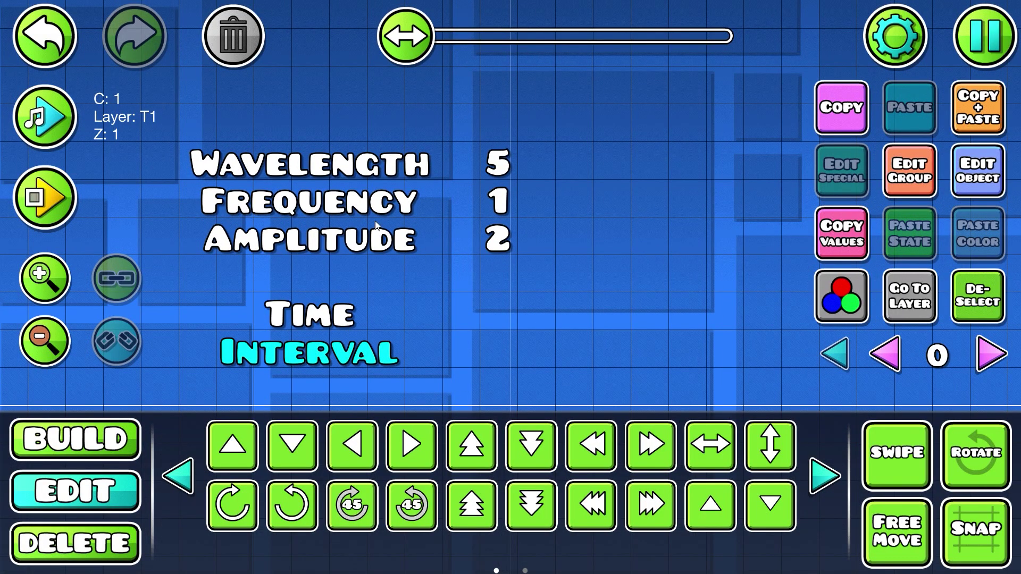
- Duplicate the Frequency value and move the copy down beside the Time label
{"action": "left_click", "coordinate": [493, 202]}
{"action": "left_click", "coordinate": [982, 113]}
{"action": "left_click", "coordinate": [515, 448]}
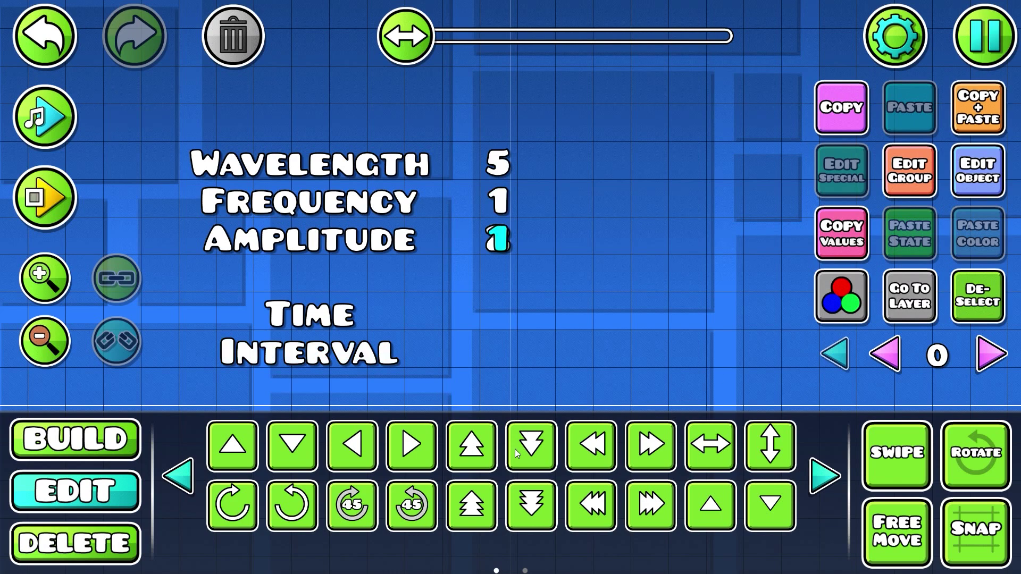
{"action": "left_click", "coordinate": [515, 449]}
{"action": "left_click", "coordinate": [515, 448]}
- Set the text of the value beside Time to 0.5
{"action": "left_click", "coordinate": [979, 175]}
{"action": "left_click", "coordinate": [755, 64]}
{"action": "key", "text": "BackSpace"}
{"action": "type", "text": "0.5"}
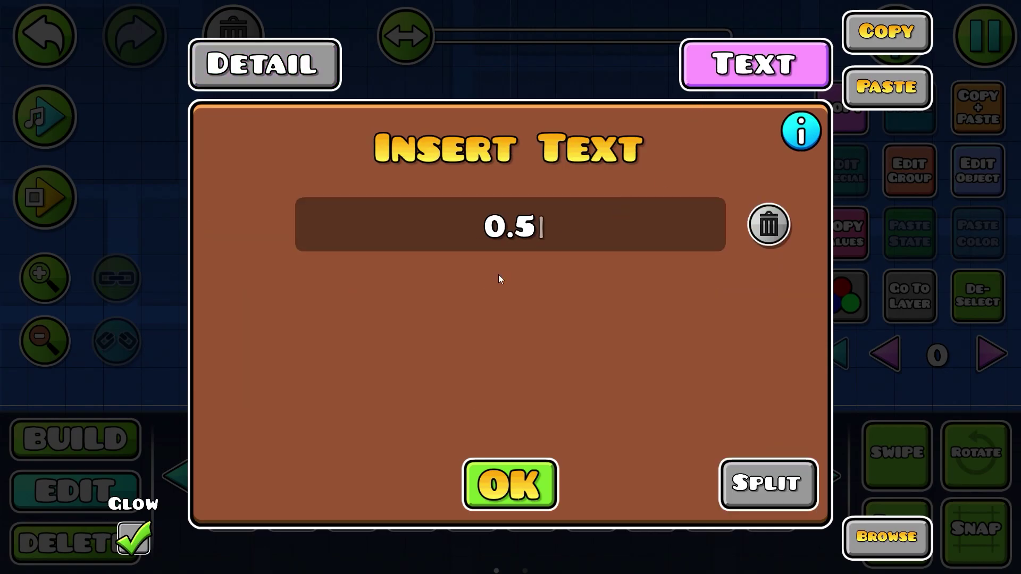
{"action": "left_click", "coordinate": [493, 497]}
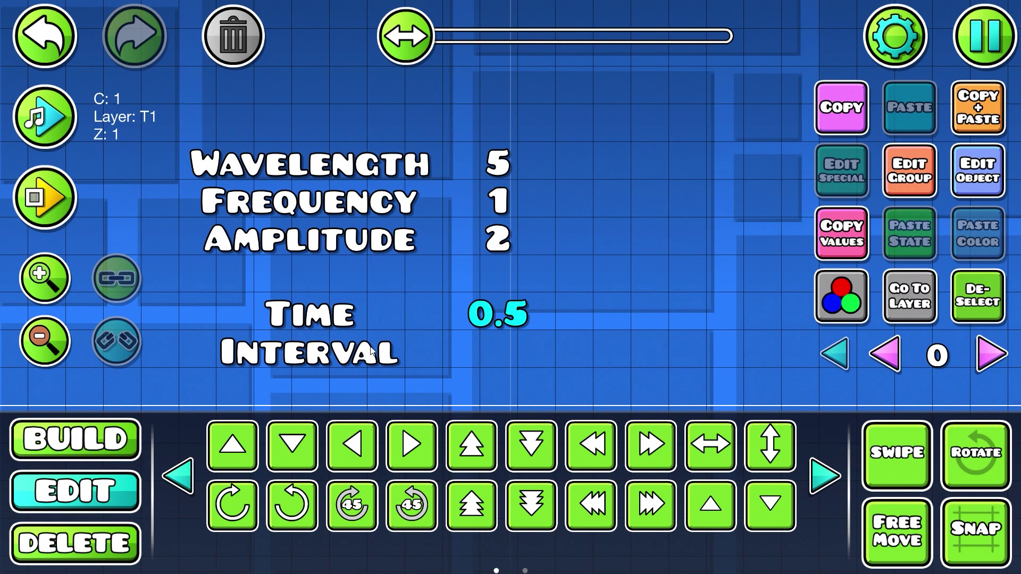
- Duplicate the Frequency value again and move the copy down beside the Interval label
{"action": "left_click", "coordinate": [504, 206]}
{"action": "left_click", "coordinate": [967, 109]}
{"action": "left_click", "coordinate": [541, 439]}
{"action": "left_click", "coordinate": [541, 439]}
{"action": "left_click", "coordinate": [542, 438]}
{"action": "left_click", "coordinate": [541, 438]}
- Set the text of the value beside Interval to 0.2
{"action": "left_click", "coordinate": [954, 175]}
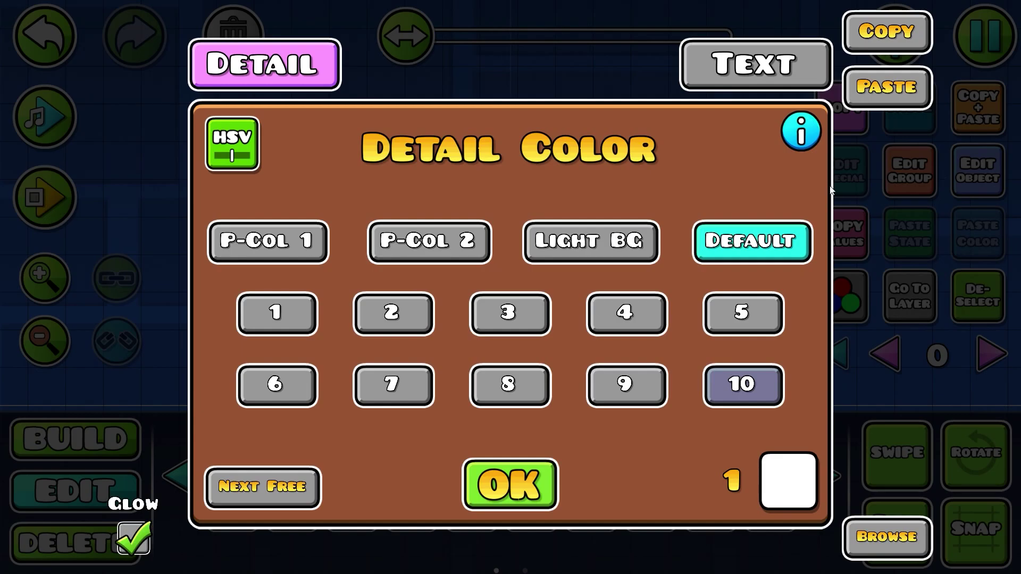
{"action": "left_click", "coordinate": [761, 77]}
{"action": "left_click", "coordinate": [662, 225]}
{"action": "key", "text": "BackSpace"}
{"action": "type", "text": "0.2"}
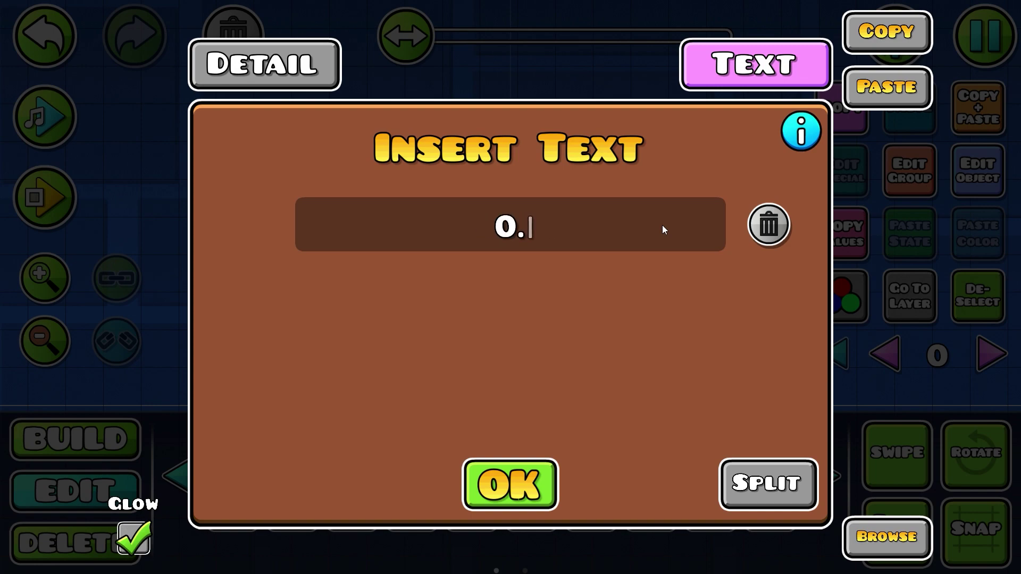
{"action": "left_click", "coordinate": [473, 483]}
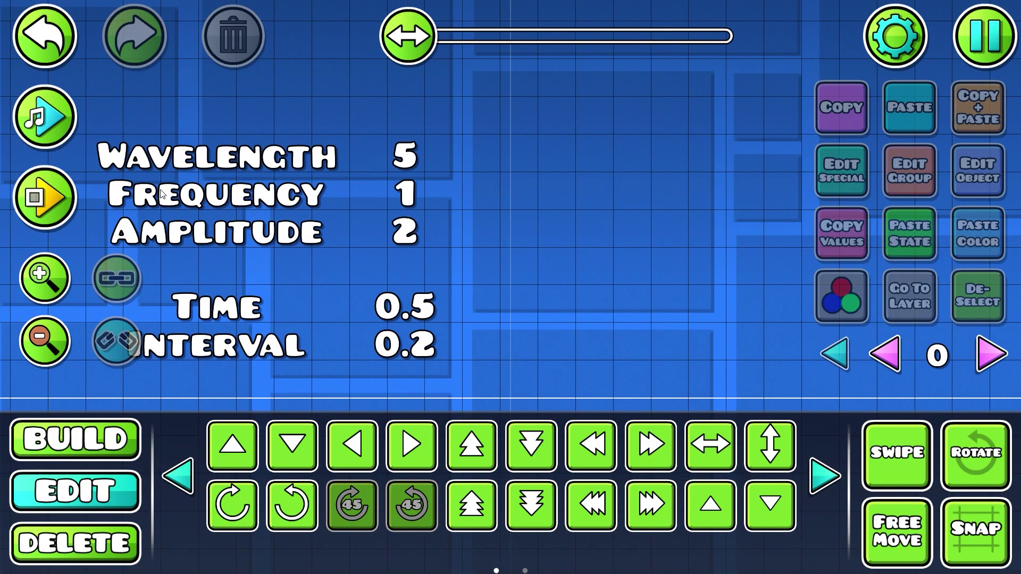
- Place a black gradient block in the empty area right of the values, with a dark grid block directly beneath it
{"action": "left_click_drag", "start_coordinate": [462, 238], "coordinate": [391, 259]}
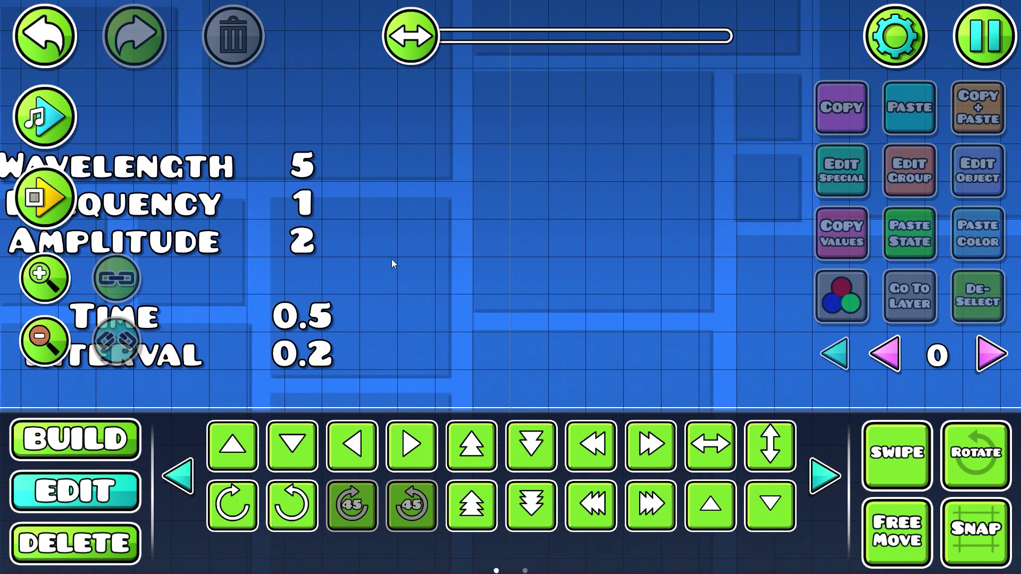
{"action": "left_click", "coordinate": [107, 439]}
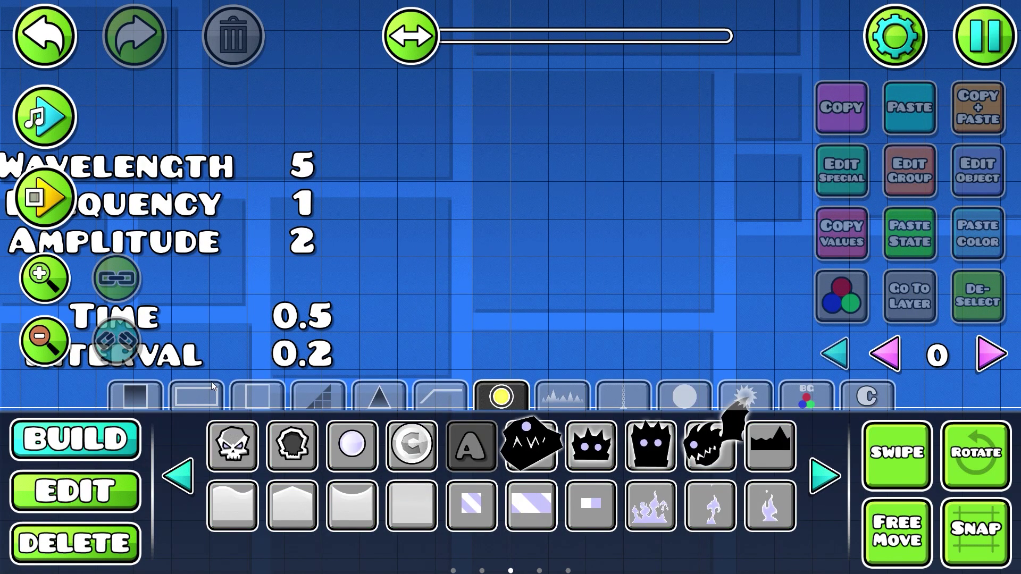
{"action": "left_click_drag", "start_coordinate": [543, 257], "coordinate": [500, 259]}
{"action": "left_click", "coordinate": [136, 408]}
{"action": "left_click_drag", "start_coordinate": [435, 330], "coordinate": [381, 341]}
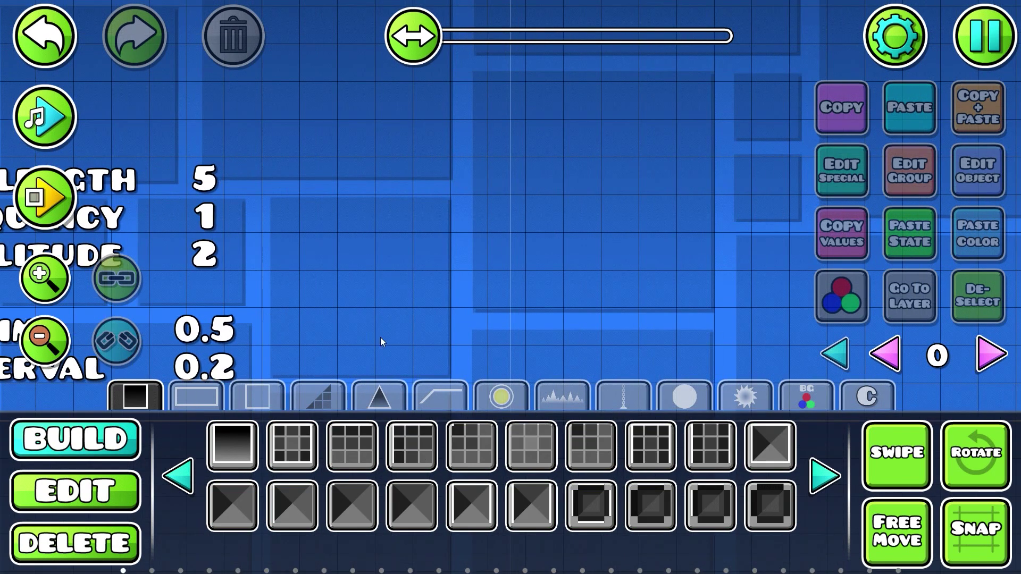
{"action": "left_click", "coordinate": [232, 445]}
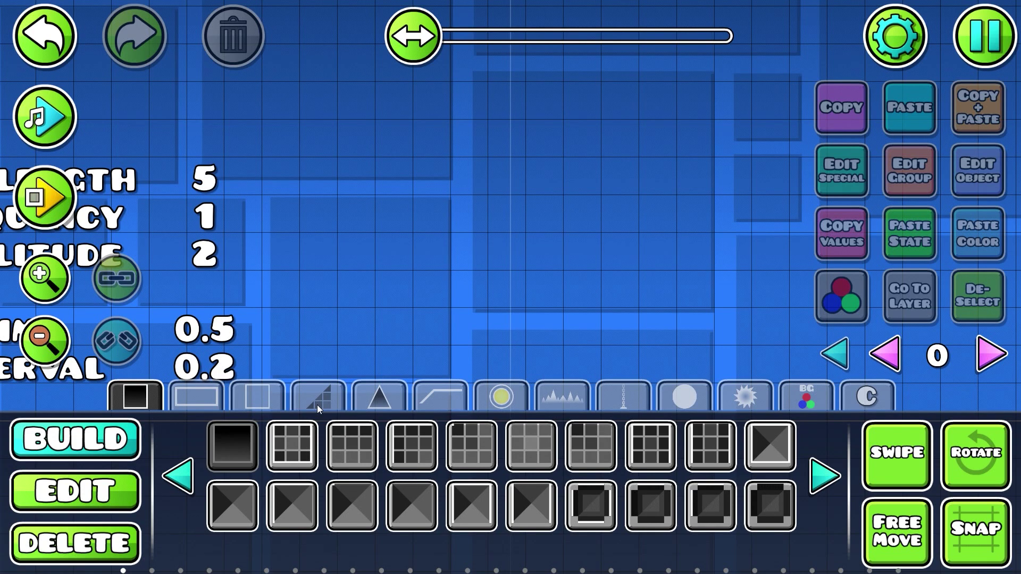
{"action": "left_click_drag", "start_coordinate": [550, 235], "coordinate": [499, 243]}
{"action": "left_click", "coordinate": [498, 240]}
{"action": "left_click", "coordinate": [508, 447]}
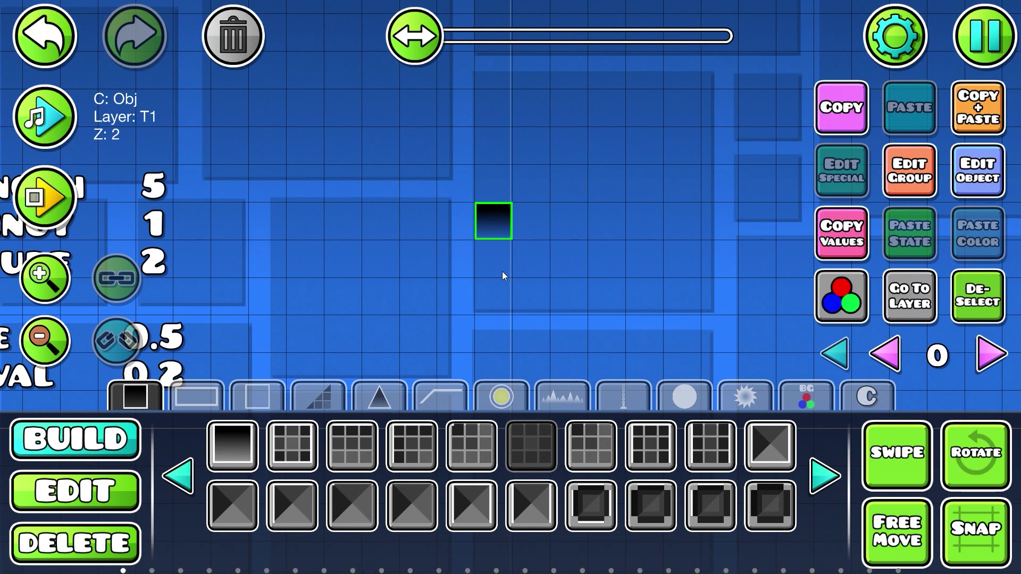
{"action": "left_click", "coordinate": [502, 260]}
{"action": "left_click", "coordinate": [988, 287]}
- Select both stacked blocks and add them to group ID 1
{"action": "left_click_drag", "start_coordinate": [634, 276], "coordinate": [724, 304]}
{"action": "left_click", "coordinate": [892, 446]}
{"action": "left_click", "coordinate": [108, 480]}
{"action": "left_click_drag", "start_coordinate": [550, 212], "coordinate": [628, 315]}
{"action": "left_click", "coordinate": [893, 451]}
{"action": "left_click", "coordinate": [909, 173]}
{"action": "left_click", "coordinate": [313, 216]}
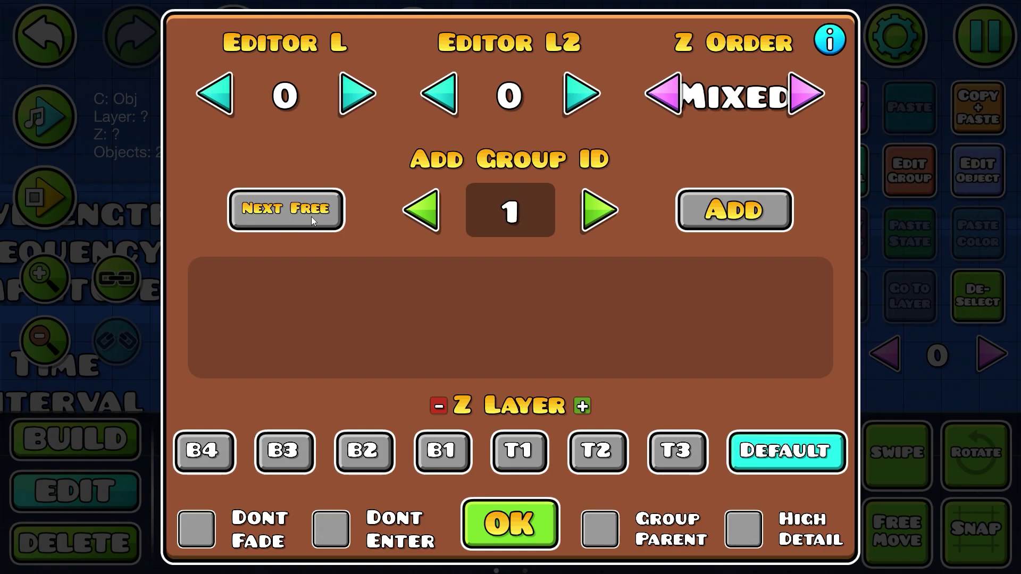
{"action": "left_click", "coordinate": [733, 216]}
{"action": "left_click", "coordinate": [510, 524]}
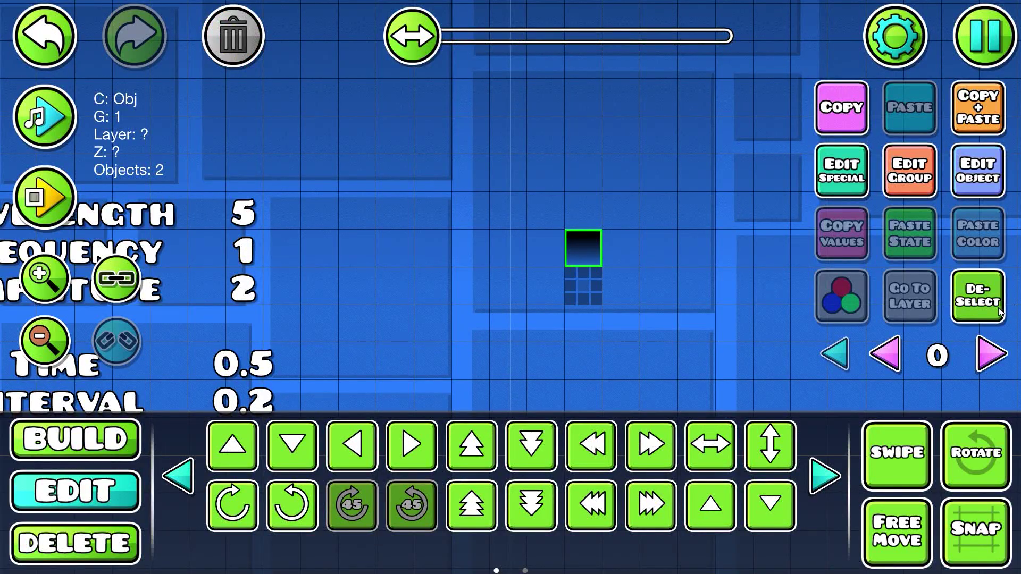
{"action": "left_click", "coordinate": [984, 298]}
- Place a Spawn trigger in the empty space above and to the left of the stacked blocks
{"action": "left_click_drag", "start_coordinate": [621, 308], "coordinate": [658, 325]}
{"action": "left_click_drag", "start_coordinate": [667, 285], "coordinate": [650, 315]}
{"action": "left_click", "coordinate": [74, 438]}
{"action": "scroll", "coordinate": [474, 322], "scroll_direction": "up", "scroll_amount": 2}
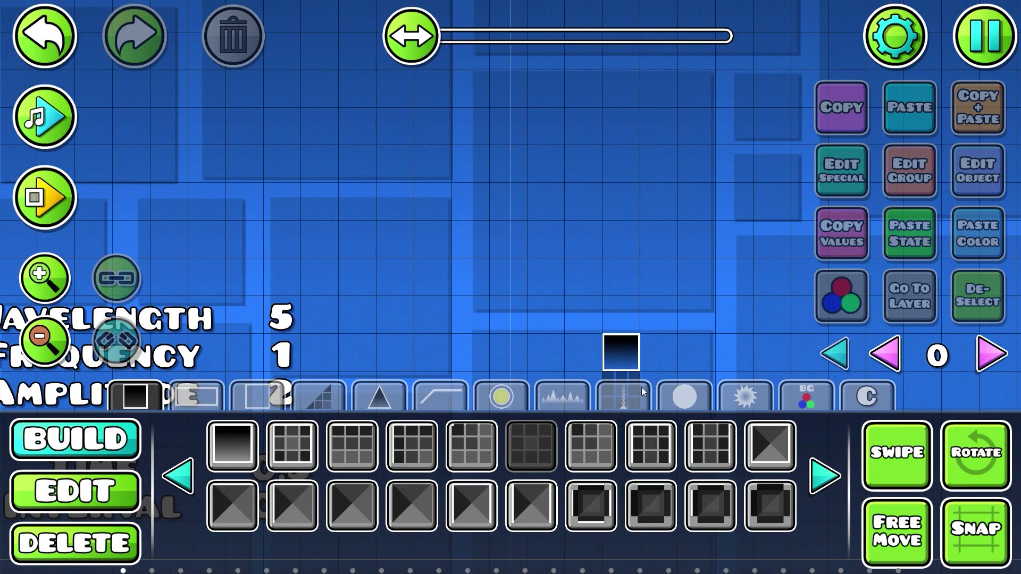
{"action": "left_click", "coordinate": [806, 396]}
{"action": "left_click", "coordinate": [647, 446]}
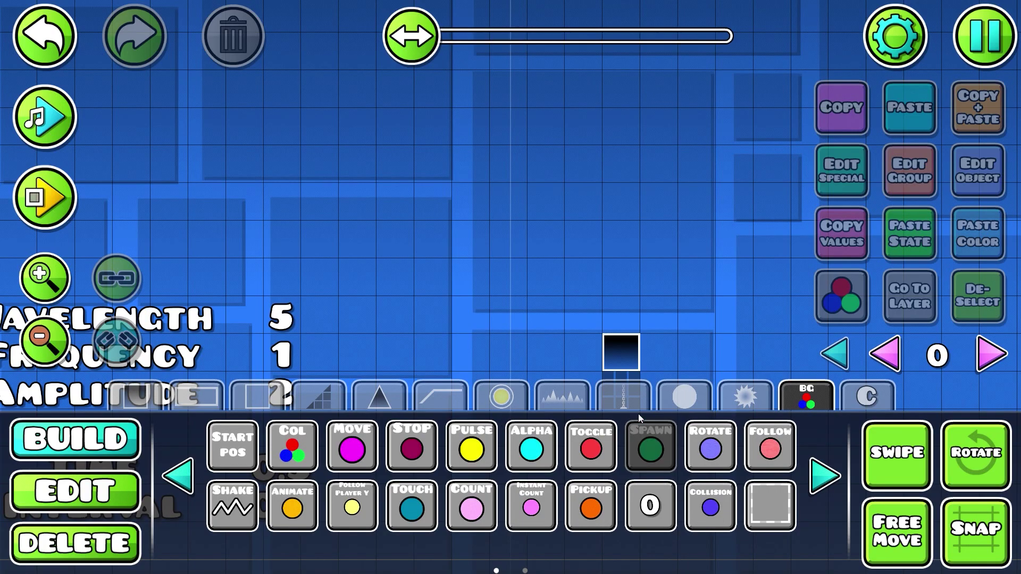
{"action": "scroll", "coordinate": [667, 267], "scroll_direction": "left", "scroll_amount": 2}
{"action": "left_click_drag", "start_coordinate": [667, 268], "coordinate": [601, 188]}
{"action": "left_click_drag", "start_coordinate": [480, 181], "coordinate": [540, 250]}
{"action": "left_click_drag", "start_coordinate": [460, 228], "coordinate": [432, 225]}
{"action": "left_click", "coordinate": [471, 192]}
- Set the Spawn trigger's target group ID to 2
{"action": "left_click_drag", "start_coordinate": [487, 191], "coordinate": [374, 221]}
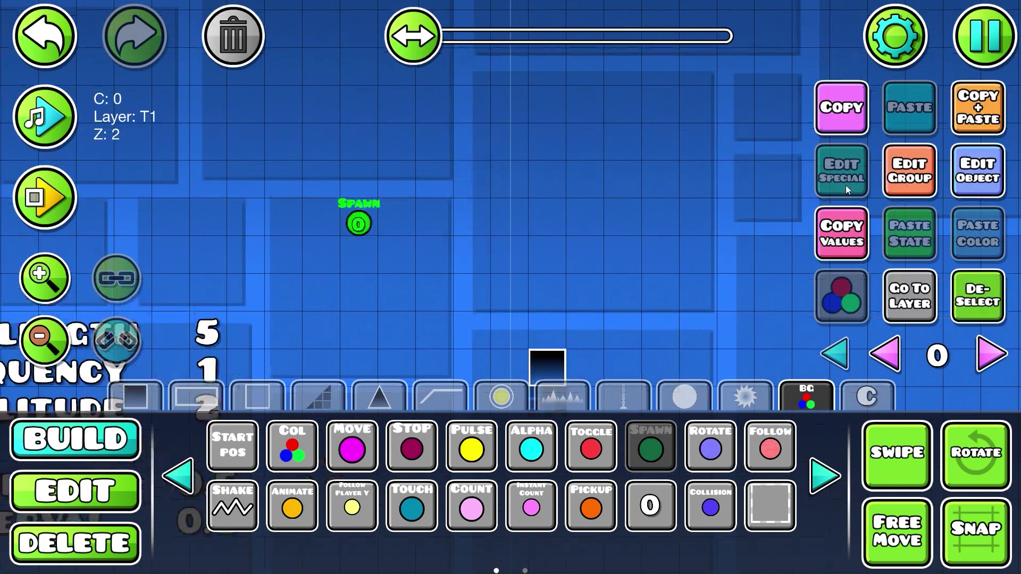
{"action": "left_click", "coordinate": [977, 160]}
{"action": "left_click", "coordinate": [599, 198]}
{"action": "left_click", "coordinate": [599, 197]}
{"action": "left_click", "coordinate": [510, 495]}
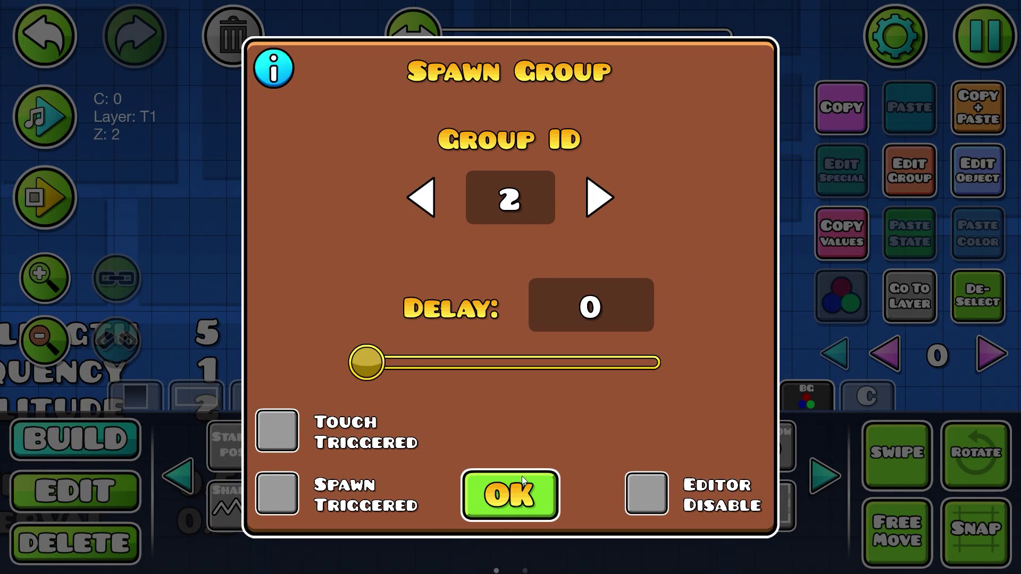
- Duplicate the Spawn trigger two grid cells to the right and set the copy's target group ID to 3
{"action": "left_click", "coordinate": [985, 99]}
{"action": "key", "text": "d"}
{"action": "key", "text": "d"}
{"action": "key", "text": "a"}
{"action": "left_click", "coordinate": [992, 178]}
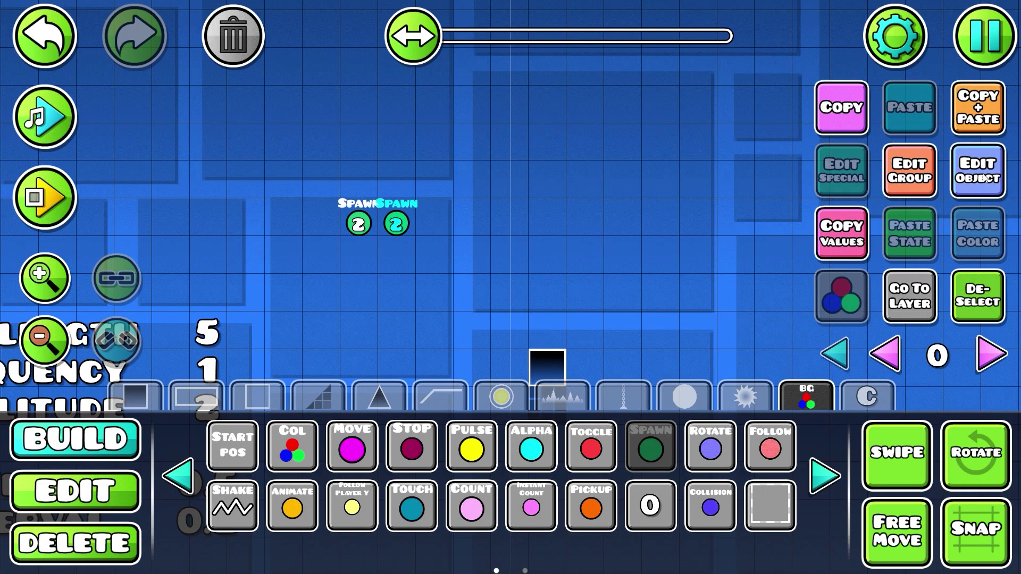
{"action": "left_click", "coordinate": [600, 197]}
{"action": "left_click", "coordinate": [509, 494]}
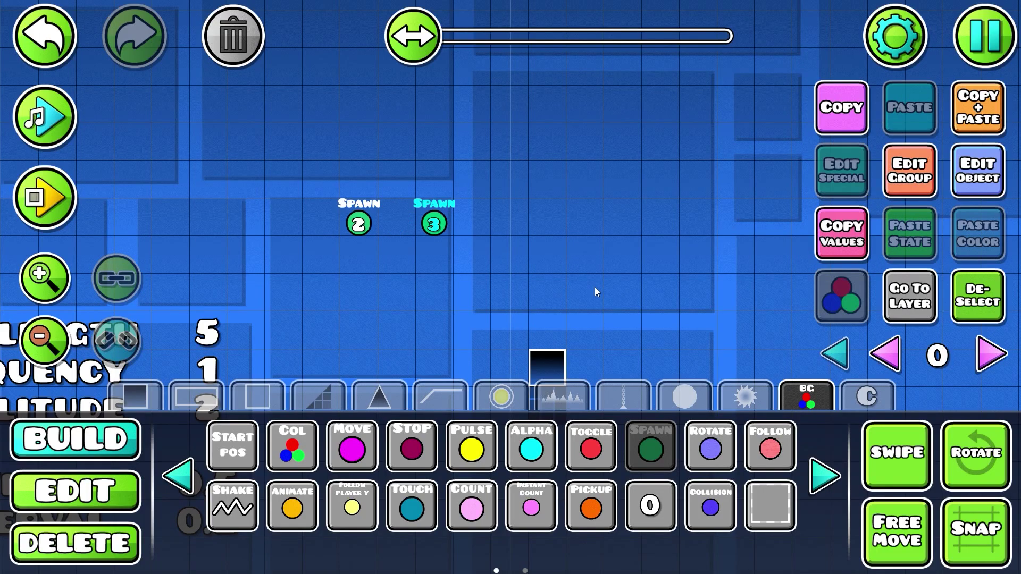
- Select both Spawn triggers and enable Spawn Triggered for them
{"action": "left_click_drag", "start_coordinate": [442, 219], "coordinate": [565, 234]}
{"action": "left_click", "coordinate": [984, 297]}
{"action": "left_click", "coordinate": [898, 450]}
{"action": "left_click", "coordinate": [96, 500]}
{"action": "left_click_drag", "start_coordinate": [479, 254], "coordinate": [638, 218]}
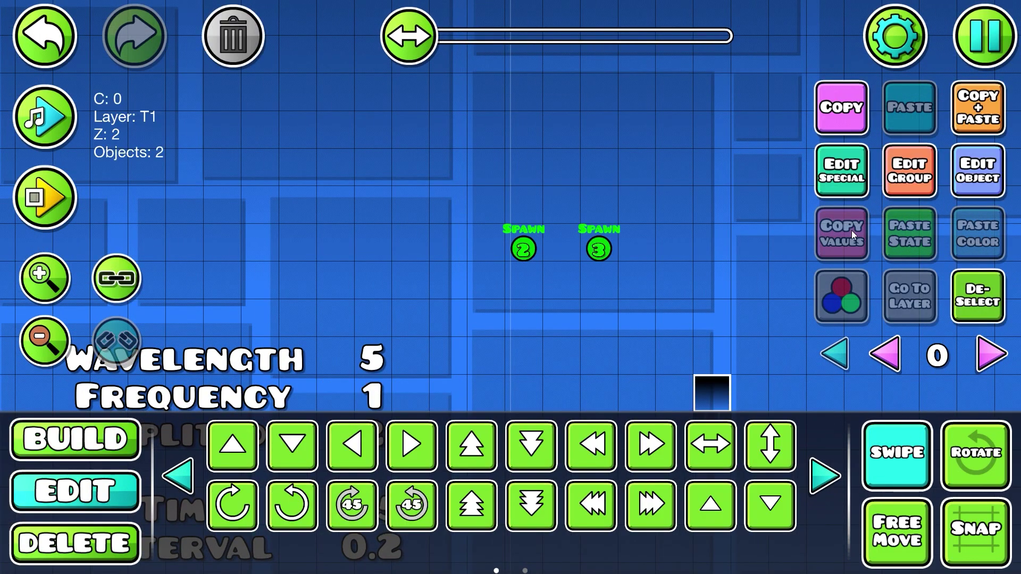
{"action": "left_click", "coordinate": [996, 161]}
{"action": "left_click", "coordinate": [274, 492]}
{"action": "left_click", "coordinate": [643, 432]}
{"action": "left_click", "coordinate": [529, 500]}
{"action": "left_click", "coordinate": [976, 314]}
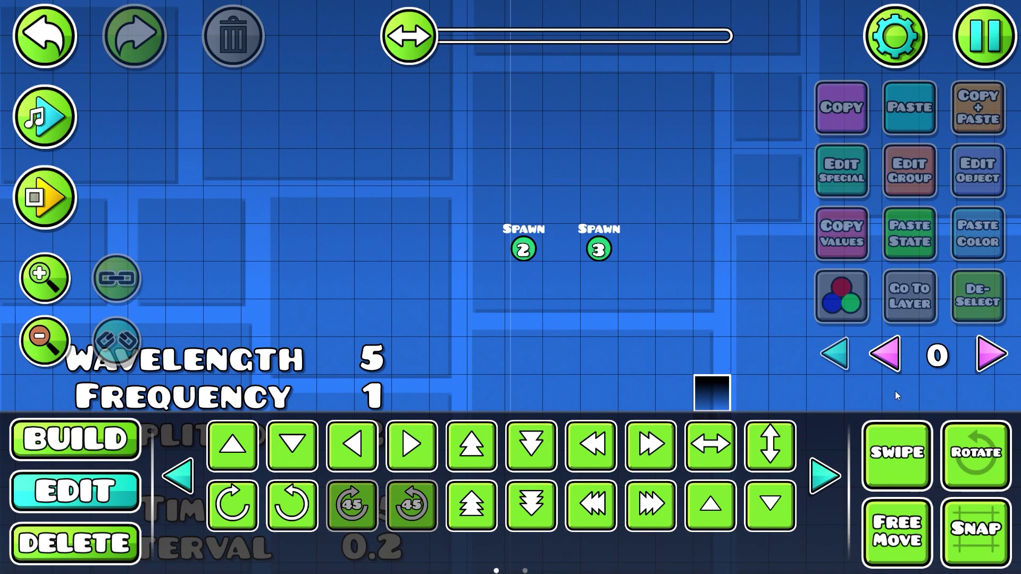
- Add the Spawn trigger that targets group 3 to group ID 2
{"action": "left_click_drag", "start_coordinate": [659, 306], "coordinate": [610, 311]}
{"action": "left_click", "coordinate": [45, 278]}
{"action": "left_click", "coordinate": [45, 278]}
{"action": "left_click", "coordinate": [44, 278]}
{"action": "left_click", "coordinate": [45, 278]}
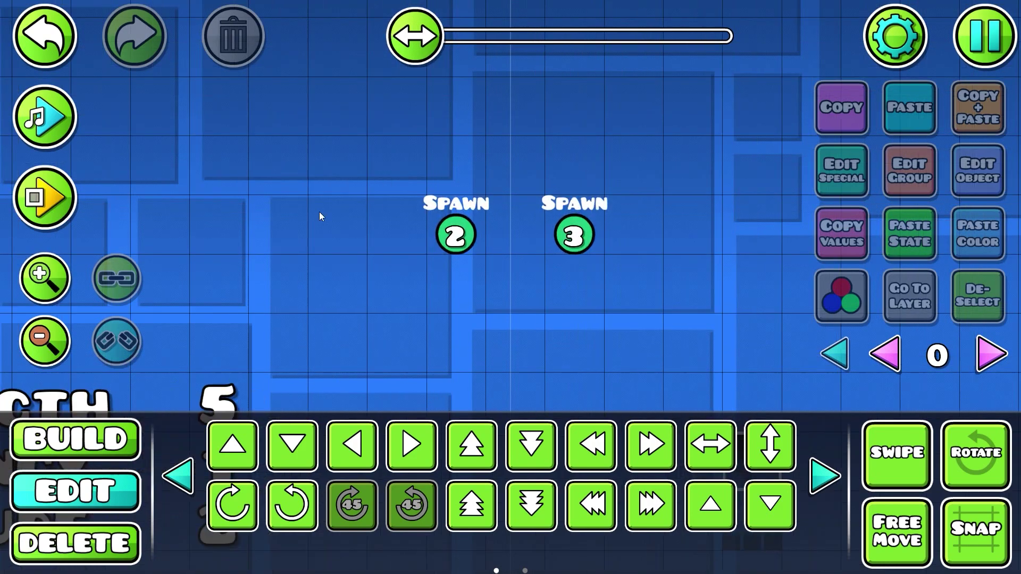
{"action": "left_click_drag", "start_coordinate": [321, 216], "coordinate": [298, 238]}
{"action": "left_click", "coordinate": [548, 257]}
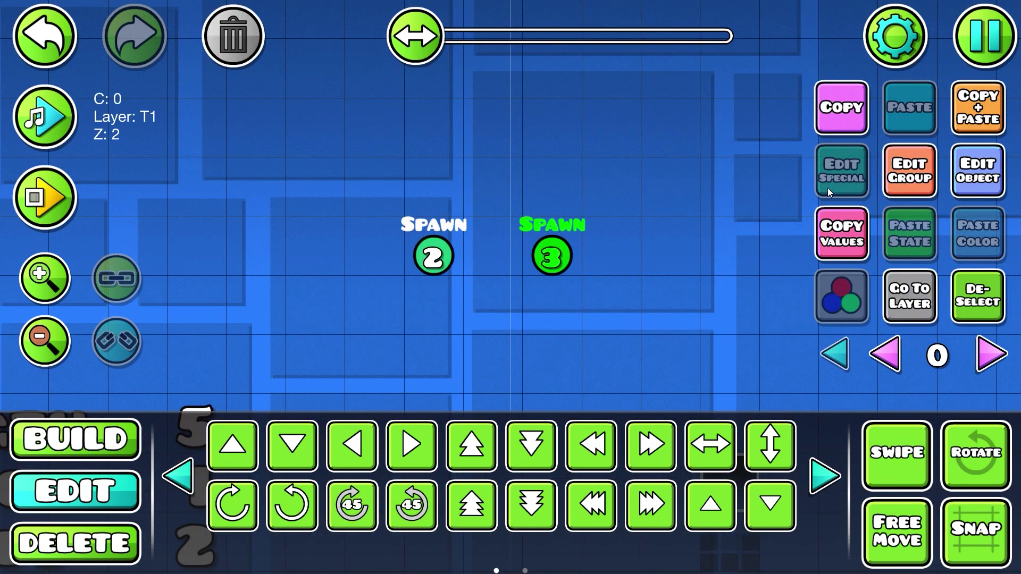
{"action": "left_click", "coordinate": [909, 170]}
{"action": "left_click", "coordinate": [599, 210]}
{"action": "left_click", "coordinate": [734, 210]}
{"action": "left_click", "coordinate": [510, 523]}
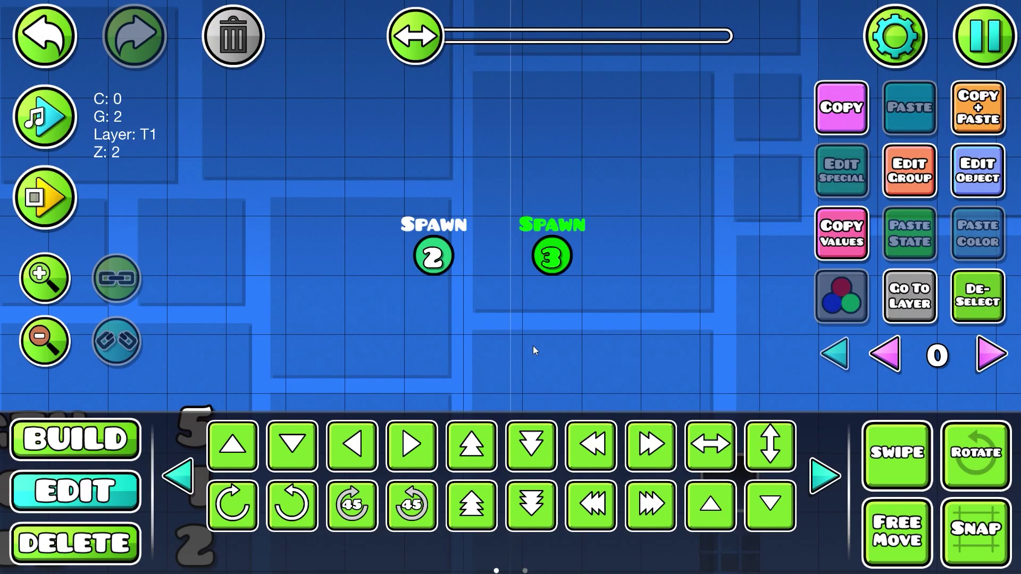
- Add the Spawn trigger that targets group 2 to group ID 3
{"action": "left_click", "coordinate": [424, 259]}
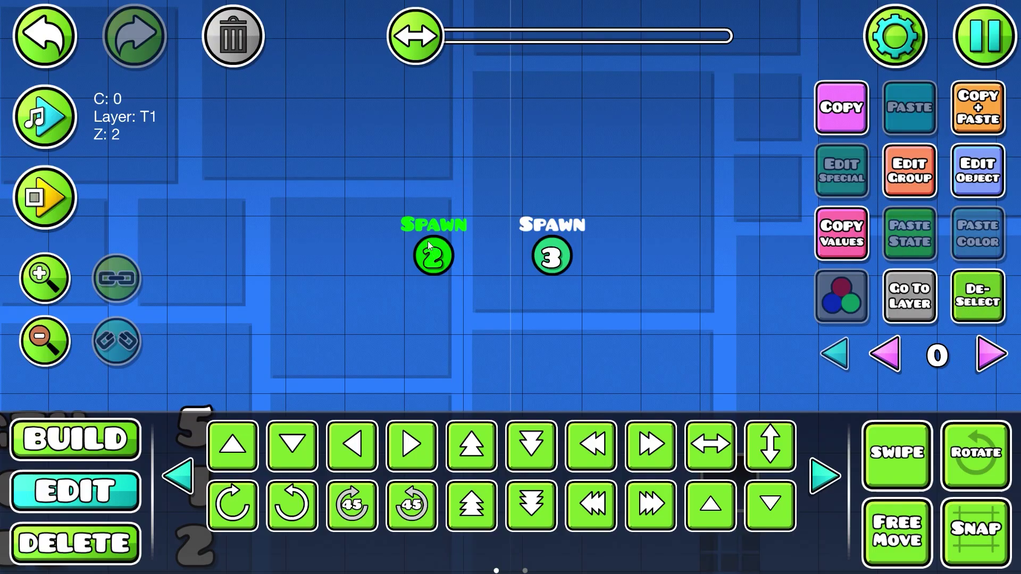
{"action": "left_click", "coordinate": [910, 176]}
{"action": "left_click", "coordinate": [599, 210]}
{"action": "left_click", "coordinate": [734, 210]}
{"action": "left_click", "coordinate": [509, 524]}
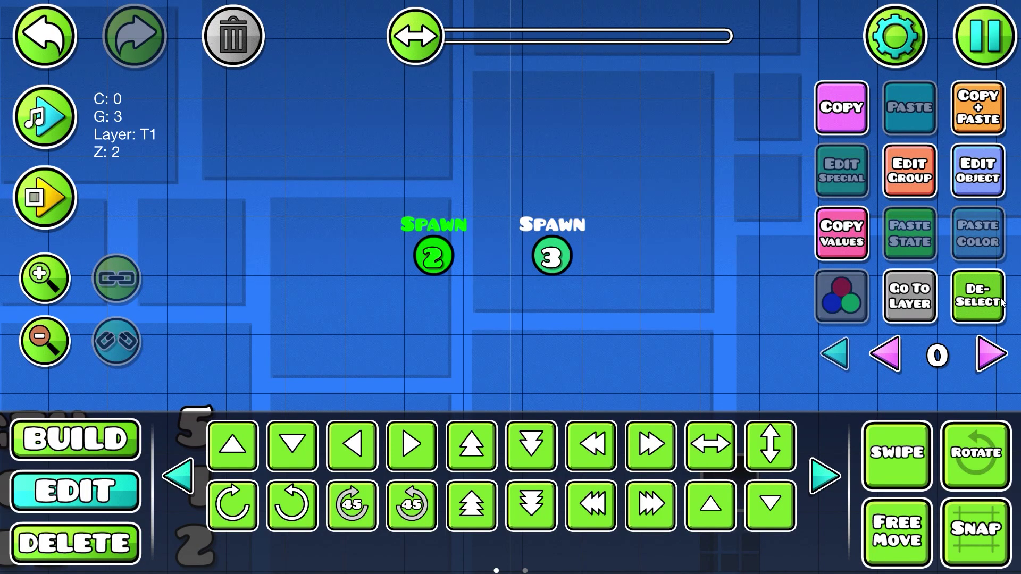
- Place a third Spawn trigger two grid cells to the left of the pair and set its target group ID to 2
{"action": "left_click", "coordinate": [106, 437]}
{"action": "left_click_drag", "start_coordinate": [406, 343], "coordinate": [495, 353]}
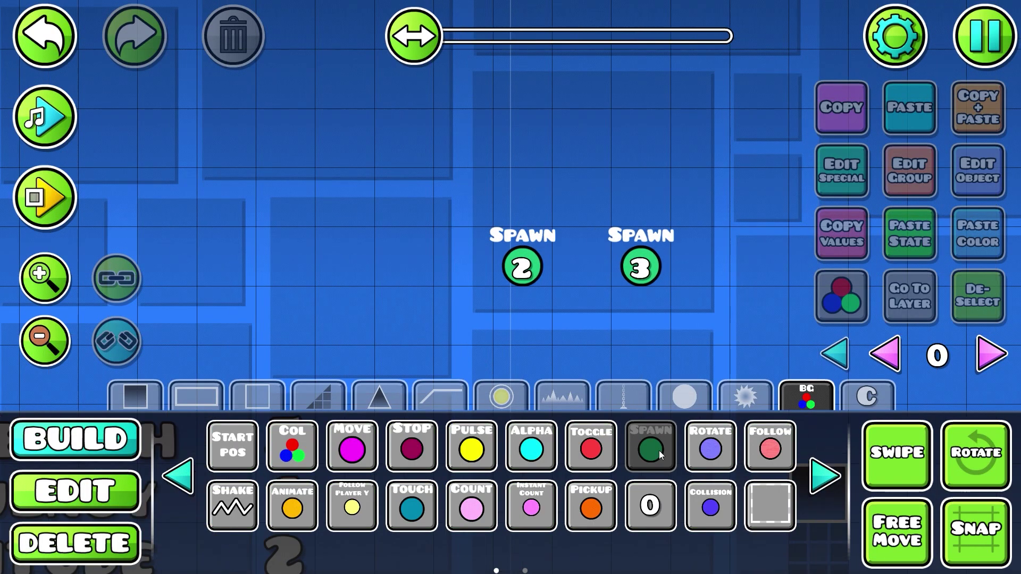
{"action": "left_click", "coordinate": [413, 253]}
{"action": "left_click", "coordinate": [967, 188]}
{"action": "left_click", "coordinate": [599, 197]}
{"action": "left_click", "coordinate": [599, 197]}
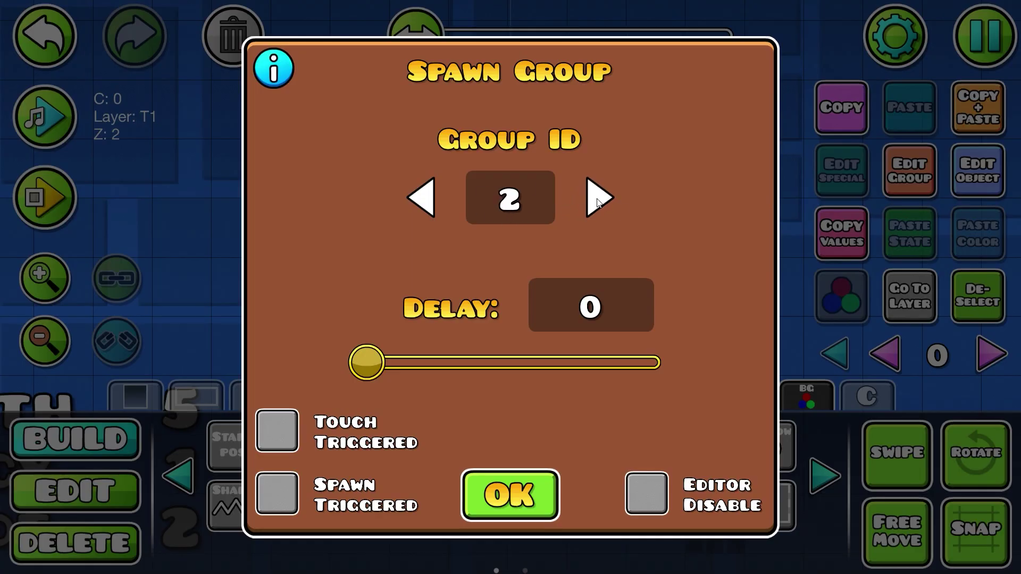
{"action": "left_click", "coordinate": [514, 506]}
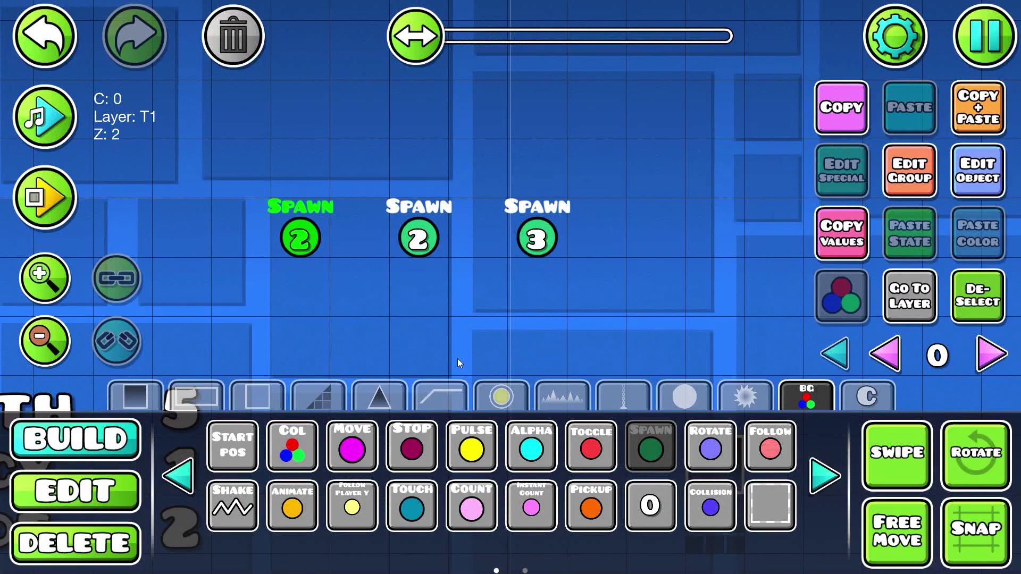
{"action": "left_click", "coordinate": [974, 305]}
{"action": "scroll", "coordinate": [643, 216], "scroll_direction": "down", "scroll_amount": 2}
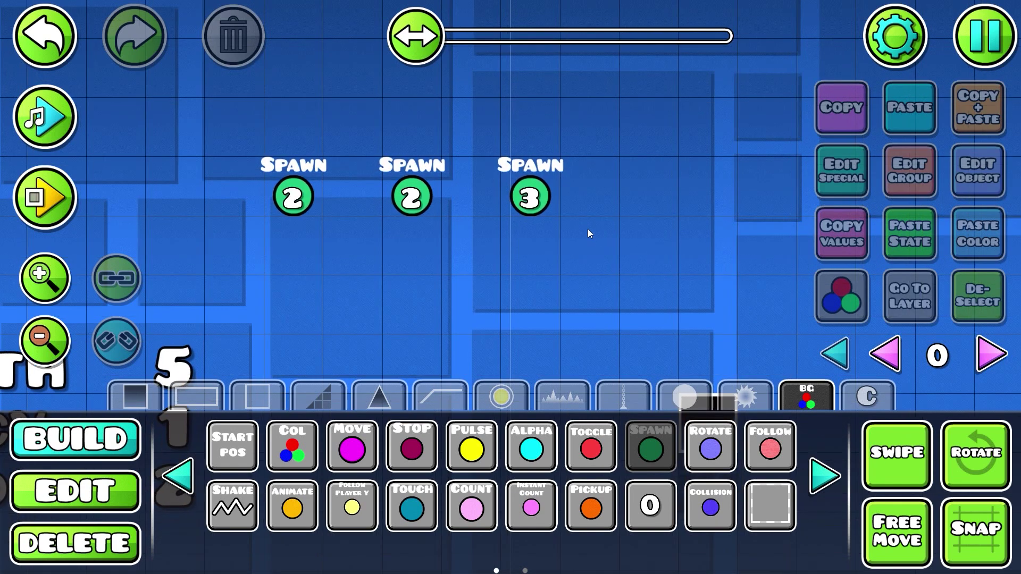
{"action": "left_click_drag", "start_coordinate": [588, 233], "coordinate": [537, 184]}
{"action": "left_click", "coordinate": [896, 446]}
{"action": "left_click_drag", "start_coordinate": [538, 198], "coordinate": [344, 80]}
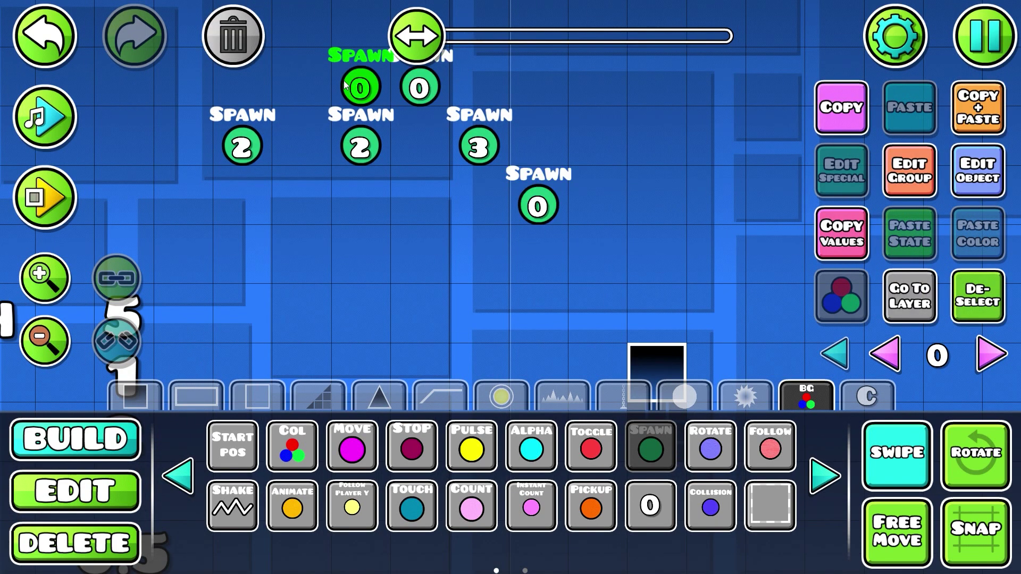
{"action": "left_click", "coordinate": [42, 24]}
{"action": "left_click", "coordinate": [42, 24]}
{"action": "left_click", "coordinate": [42, 24]}
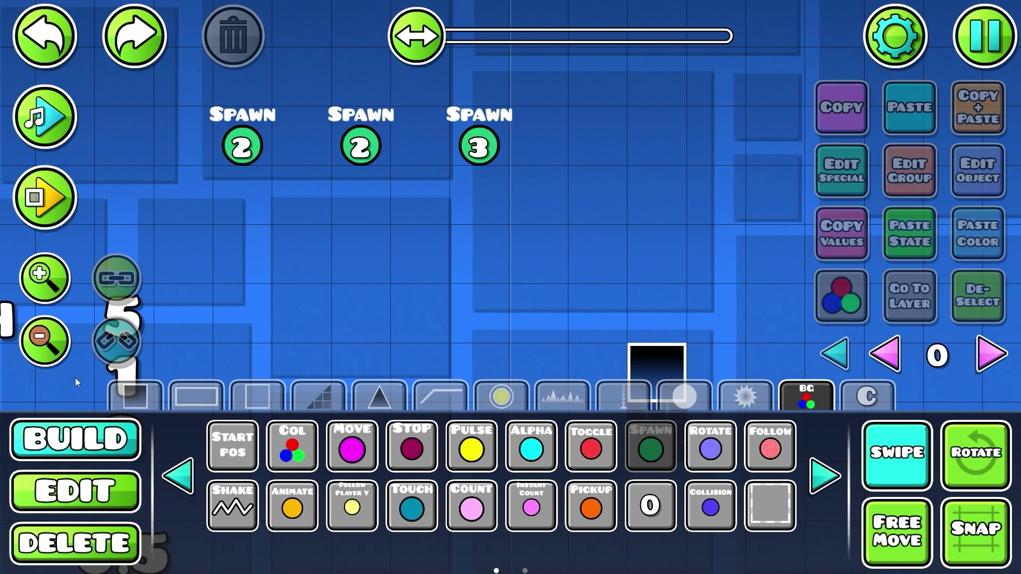
- Select the two Spawn Triggered spawn triggers of the loop and set their Delay to 0.5
{"action": "left_click", "coordinate": [109, 479]}
{"action": "left_click_drag", "start_coordinate": [539, 168], "coordinate": [356, 100]}
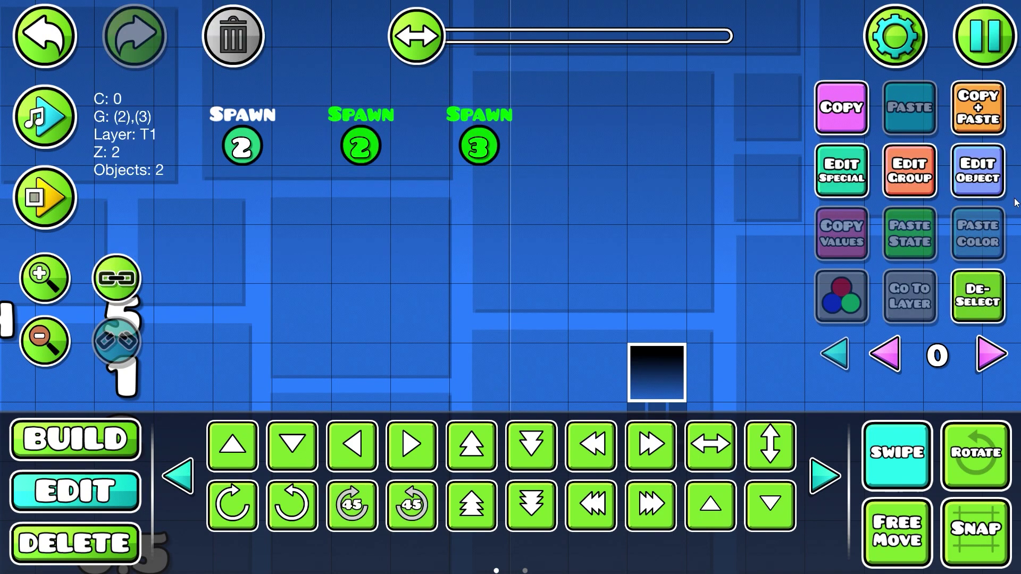
{"action": "left_click", "coordinate": [987, 155]}
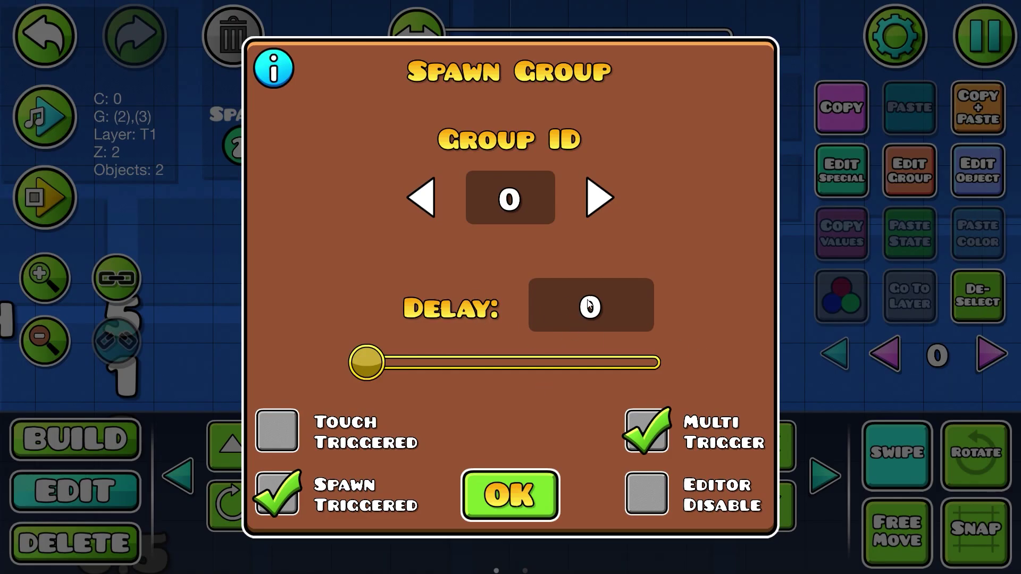
{"action": "left_click", "coordinate": [505, 496]}
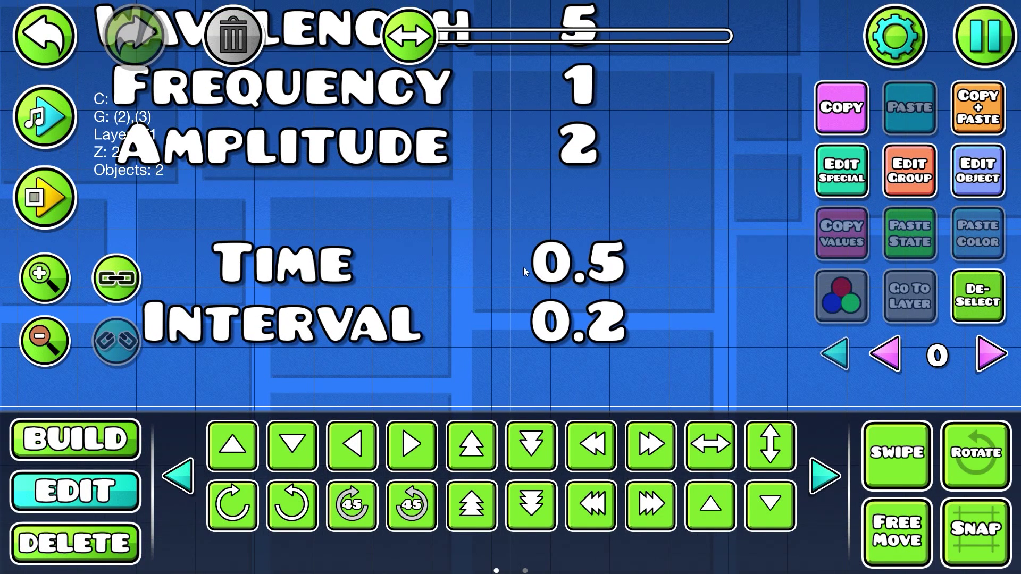
{"action": "left_click_drag", "start_coordinate": [623, 219], "coordinate": [232, 480]}
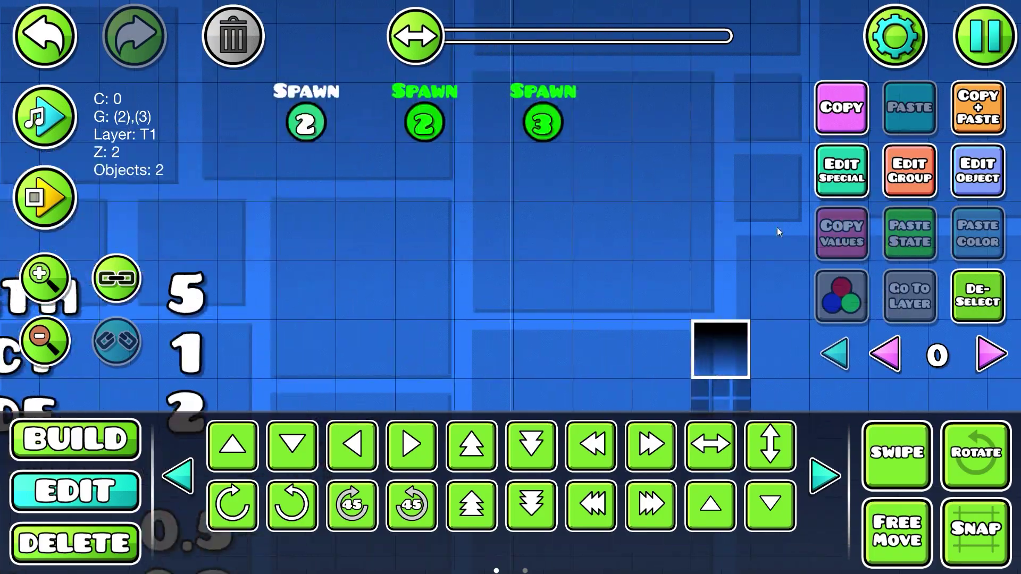
{"action": "left_click", "coordinate": [978, 175]}
{"action": "left_click", "coordinate": [579, 305]}
{"action": "type", "text": "0.5"}
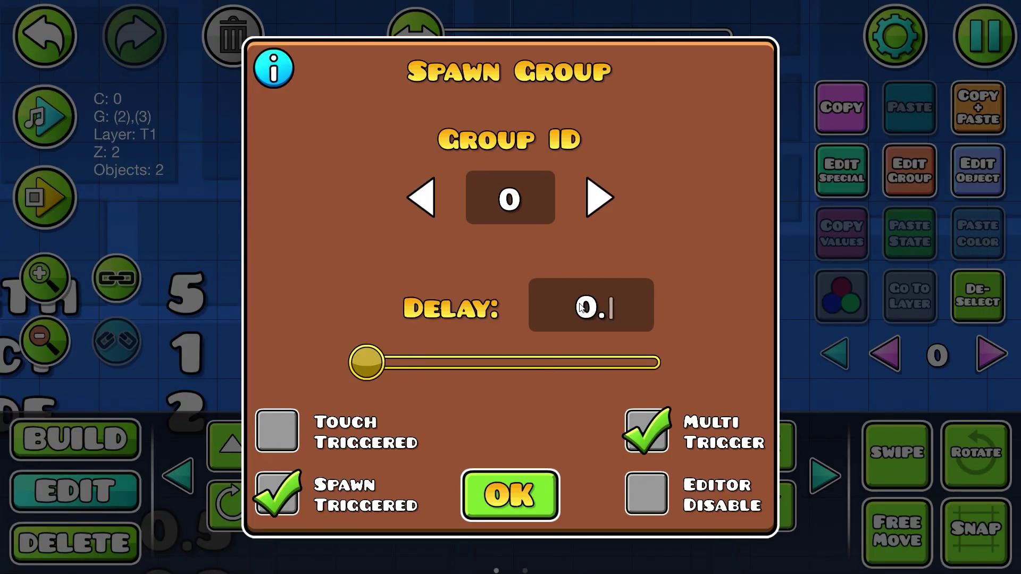
{"action": "left_click", "coordinate": [510, 511]}
- Place a Move trigger below the middle Spawn trigger and enable Spawn Triggered and Multi Trigger for it
{"action": "left_click_drag", "start_coordinate": [571, 204], "coordinate": [523, 239]}
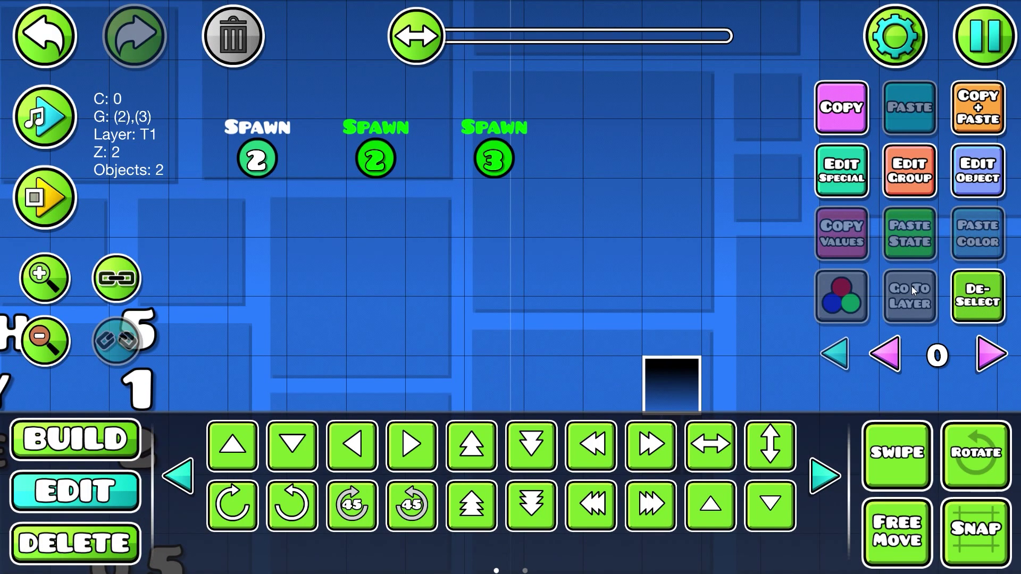
{"action": "left_click", "coordinate": [333, 267]}
{"action": "left_click", "coordinate": [95, 460]}
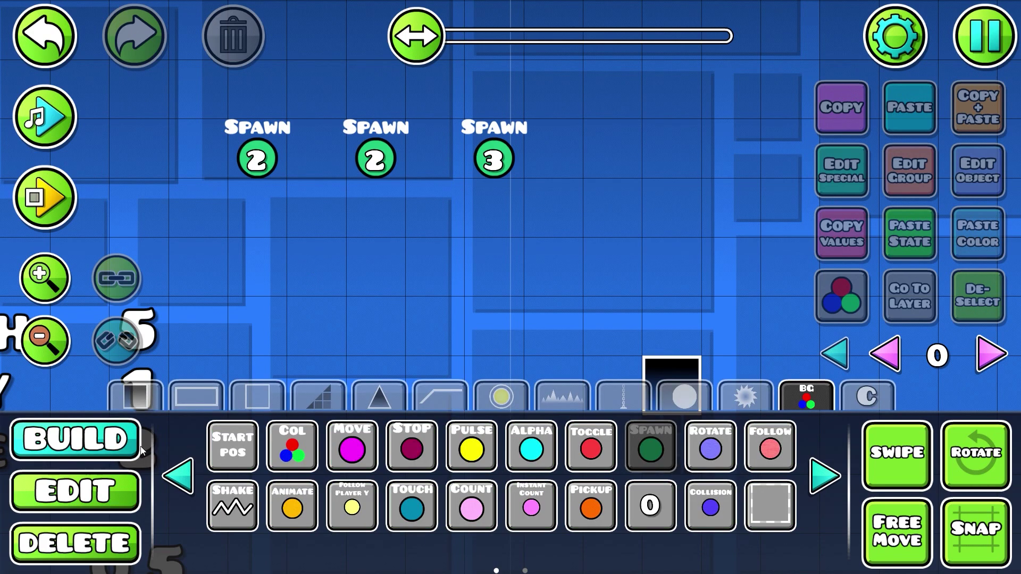
{"action": "left_click", "coordinate": [358, 431]}
{"action": "scroll", "coordinate": [383, 262], "scroll_direction": "up", "scroll_amount": 2}
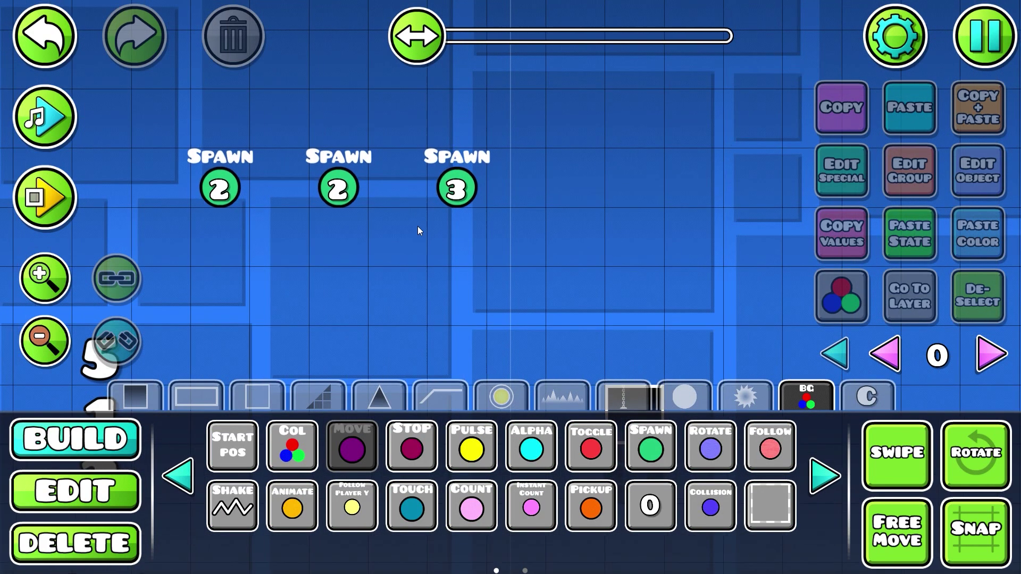
{"action": "left_click", "coordinate": [349, 286]}
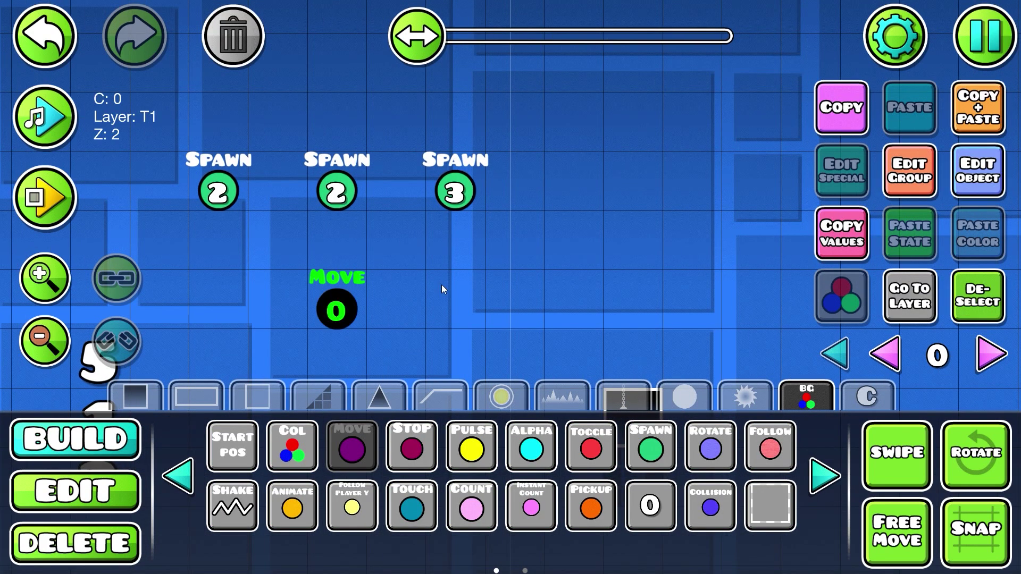
{"action": "left_click", "coordinate": [960, 153]}
{"action": "left_click", "coordinate": [158, 529]}
{"action": "left_click", "coordinate": [158, 439]}
{"action": "left_click", "coordinate": [509, 520]}
- Add the Move trigger to group ID 2 and shift it up one cell, directly beneath the middle Spawn trigger
{"action": "left_click", "coordinate": [910, 171]}
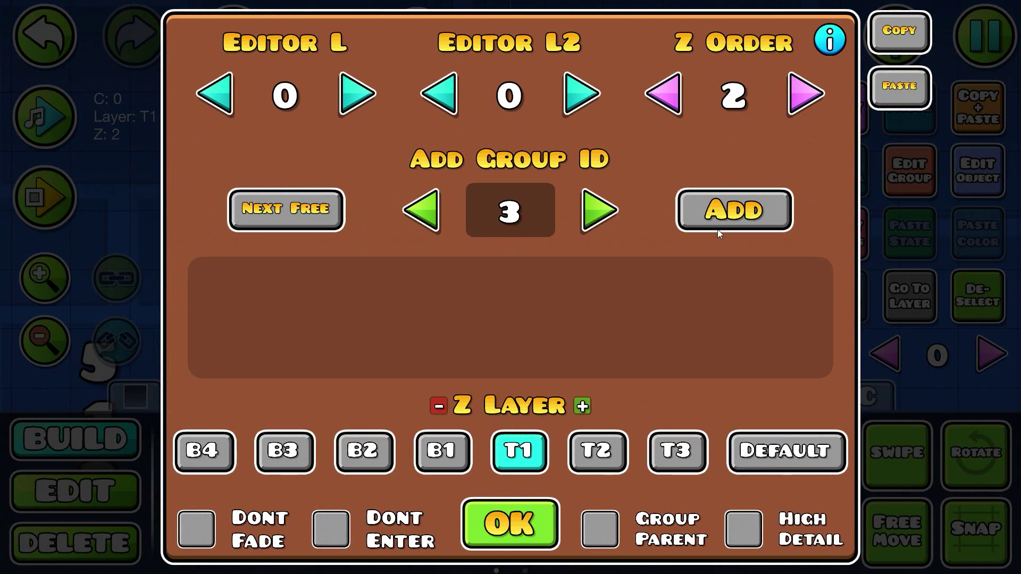
{"action": "left_click", "coordinate": [421, 210]}
{"action": "left_click", "coordinate": [734, 210]}
{"action": "left_click", "coordinate": [509, 524]}
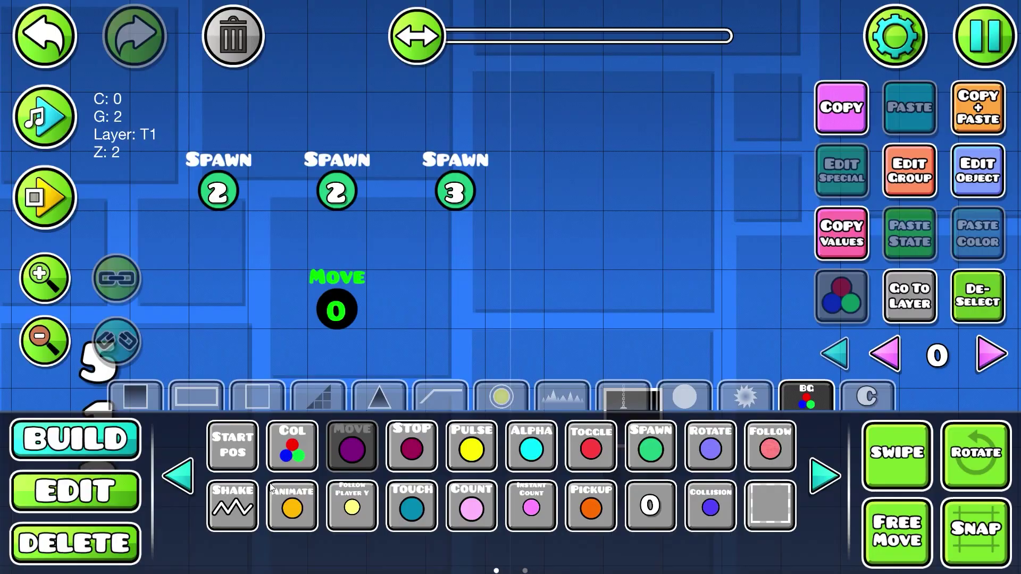
{"action": "key", "text": "2"}
{"action": "key", "text": "w"}
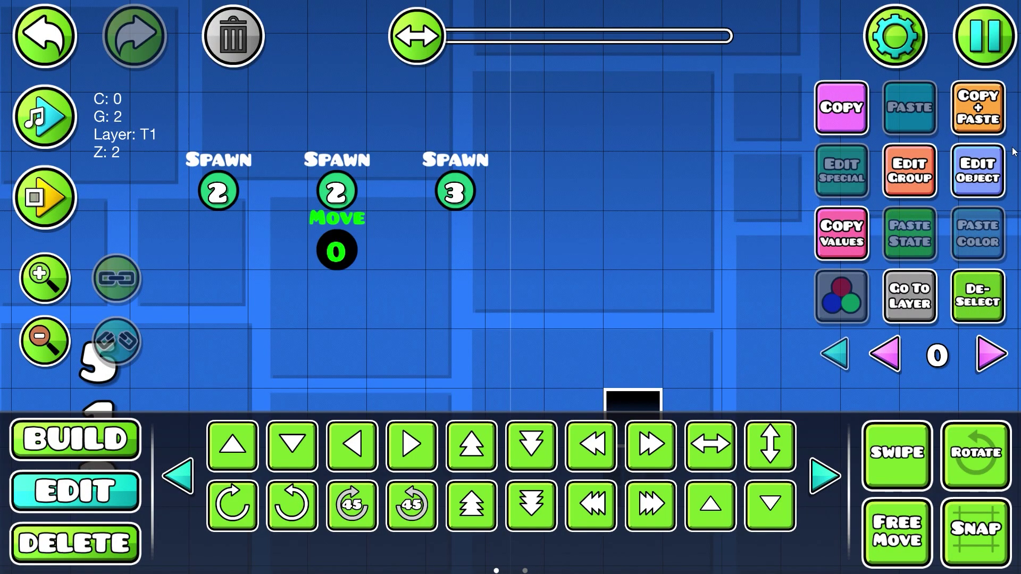
- Set the Move trigger's target group ID to 1 and its Move Y to 20
{"action": "left_click", "coordinate": [985, 174]}
{"action": "left_click", "coordinate": [815, 365]}
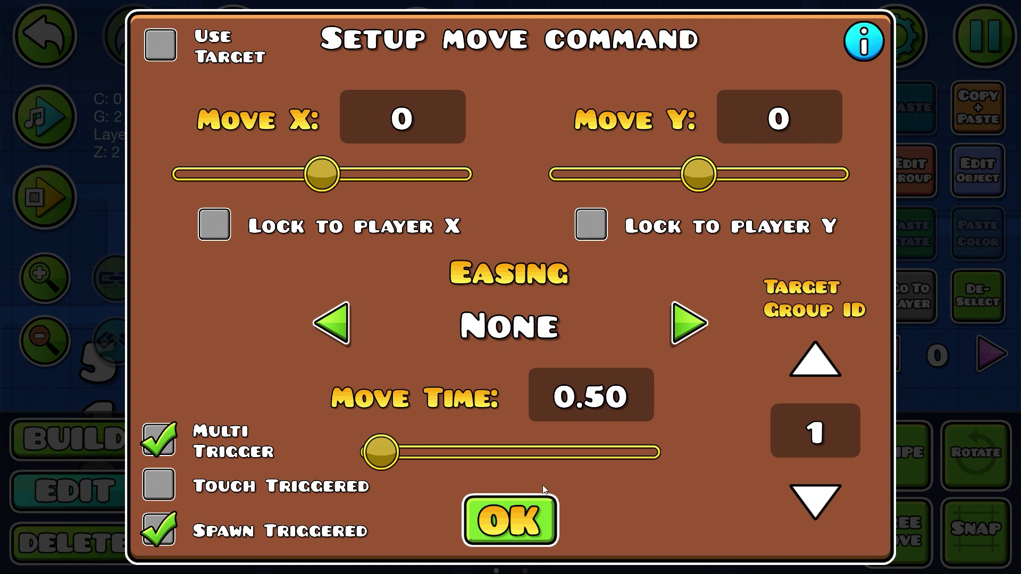
{"action": "left_click", "coordinate": [532, 508]}
{"action": "left_click_drag", "start_coordinate": [558, 270], "coordinate": [851, 107]}
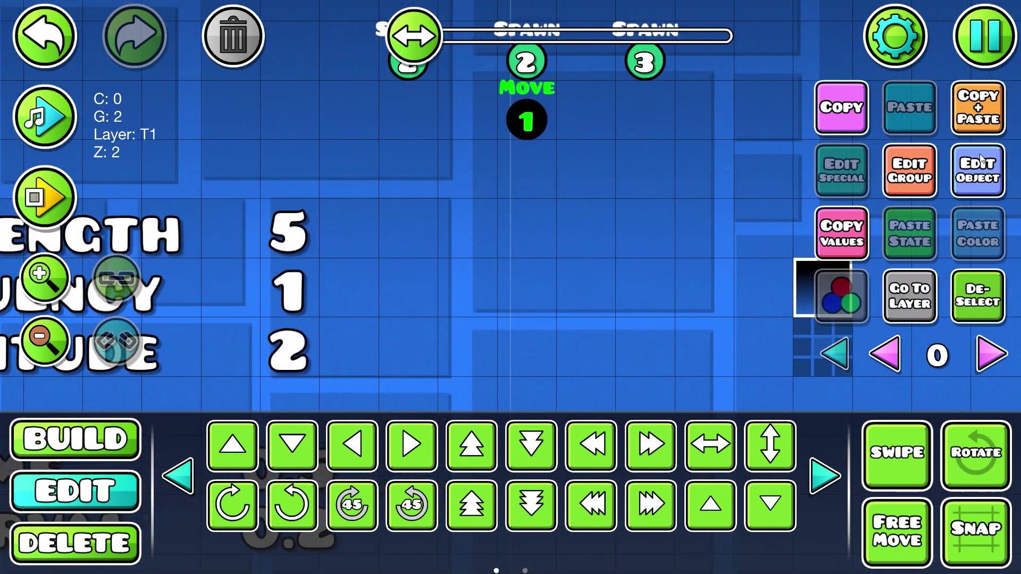
{"action": "left_click", "coordinate": [982, 158]}
{"action": "left_click", "coordinate": [811, 113]}
{"action": "type", "text": "20"}
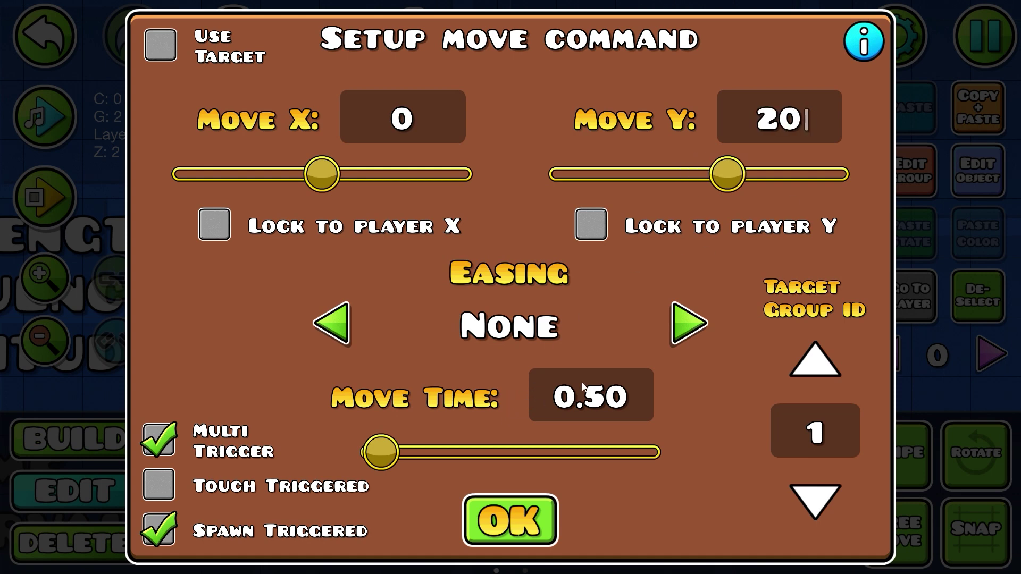
{"action": "left_click", "coordinate": [521, 505]}
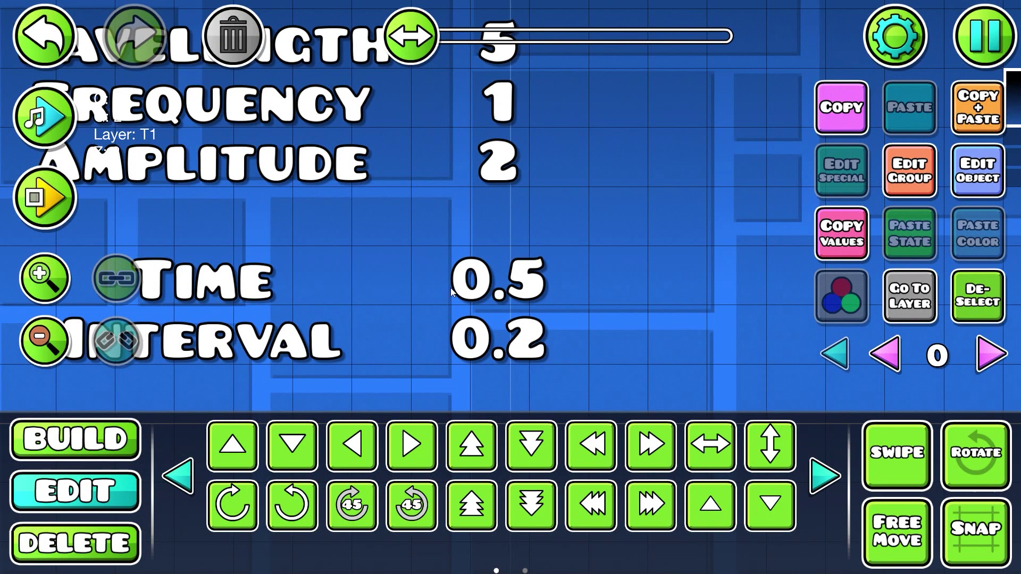
- Replace the Move trigger's easing of None with an easing type further along the easing options
{"action": "left_click", "coordinate": [972, 184]}
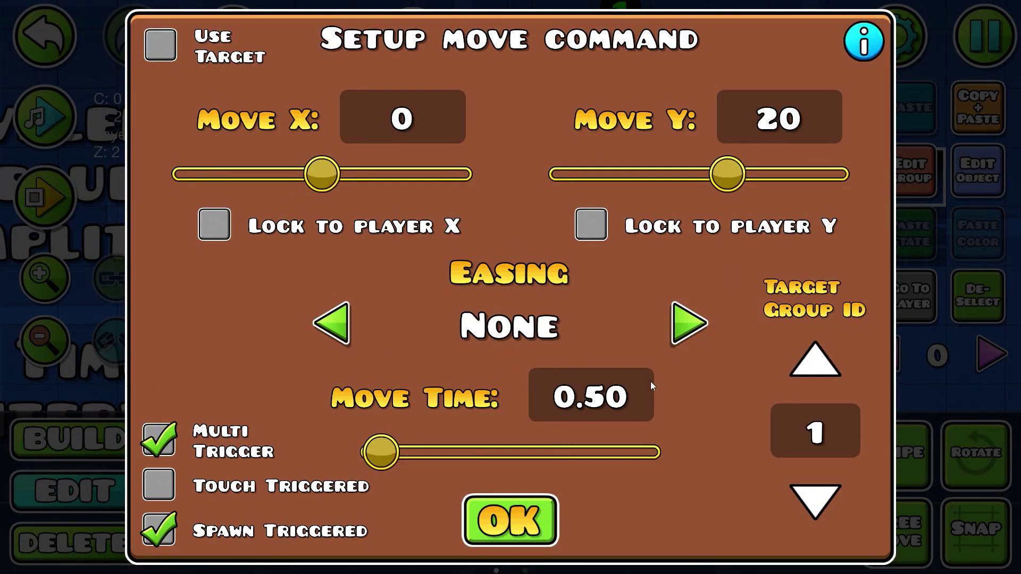
{"action": "left_click", "coordinate": [690, 337]}
{"action": "double_click", "coordinate": [690, 335]}
{"action": "double_click", "coordinate": [690, 333]}
{"action": "double_click", "coordinate": [690, 333]}
{"action": "double_click", "coordinate": [690, 333]}
{"action": "double_click", "coordinate": [691, 332]}
{"action": "left_click", "coordinate": [691, 330]}
{"action": "left_click", "coordinate": [691, 330]}
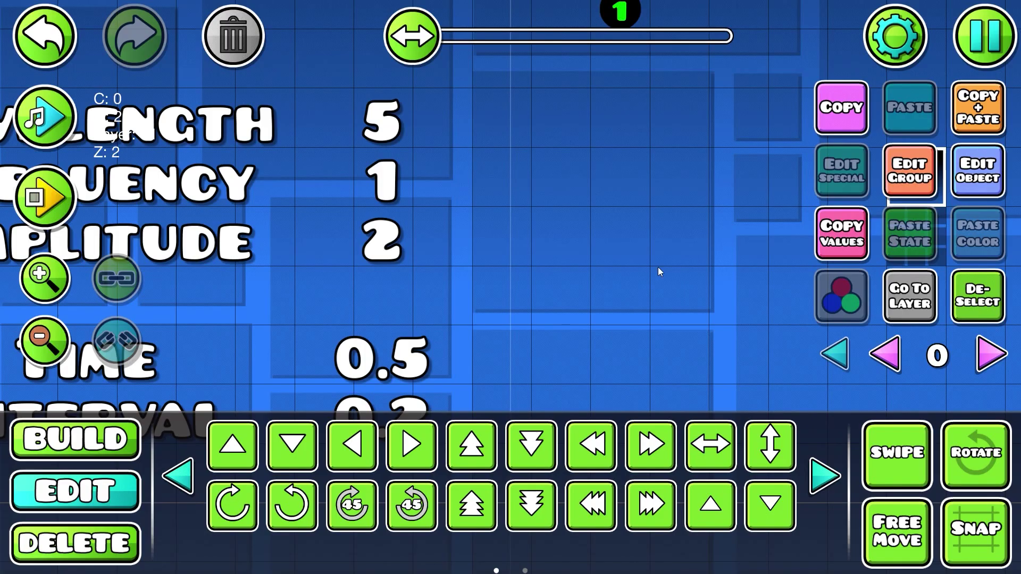
- Duplicate the Move trigger beneath the Spawn trigger targeting group 3 and change the copy's own group ID from 2 to 3
{"action": "left_click_drag", "start_coordinate": [654, 165], "coordinate": [403, 368]}
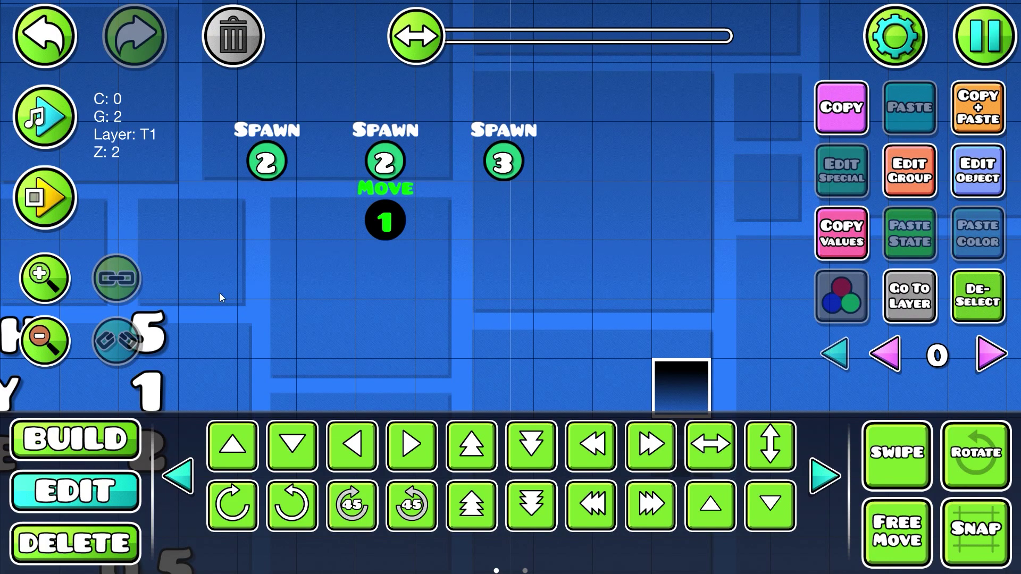
{"action": "left_click", "coordinate": [977, 107]}
{"action": "left_click", "coordinate": [650, 443]}
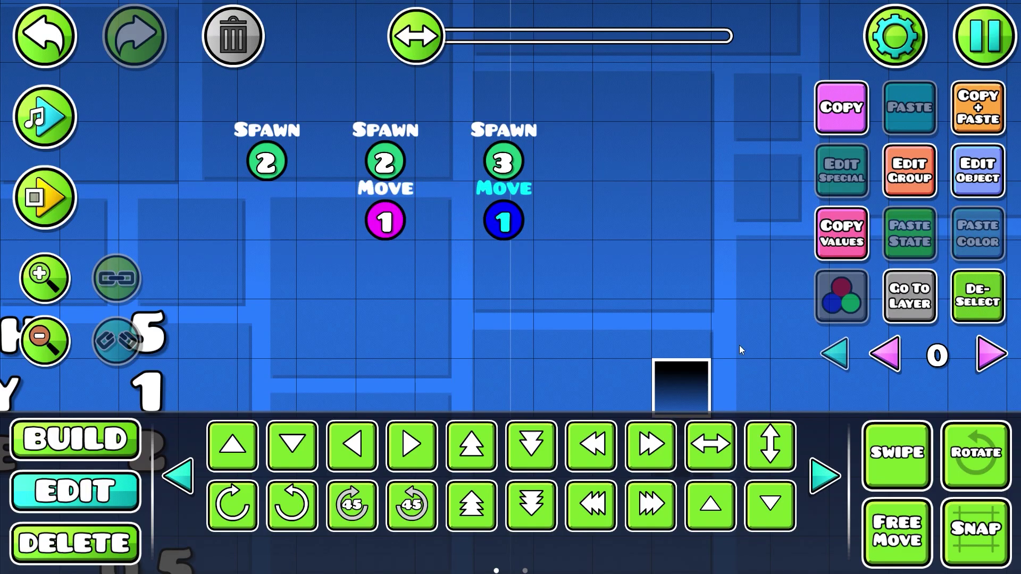
{"action": "left_click", "coordinate": [909, 170]}
{"action": "left_click", "coordinate": [298, 287]}
{"action": "left_click", "coordinate": [600, 210]}
{"action": "left_click", "coordinate": [733, 210]}
{"action": "left_click", "coordinate": [510, 524]}
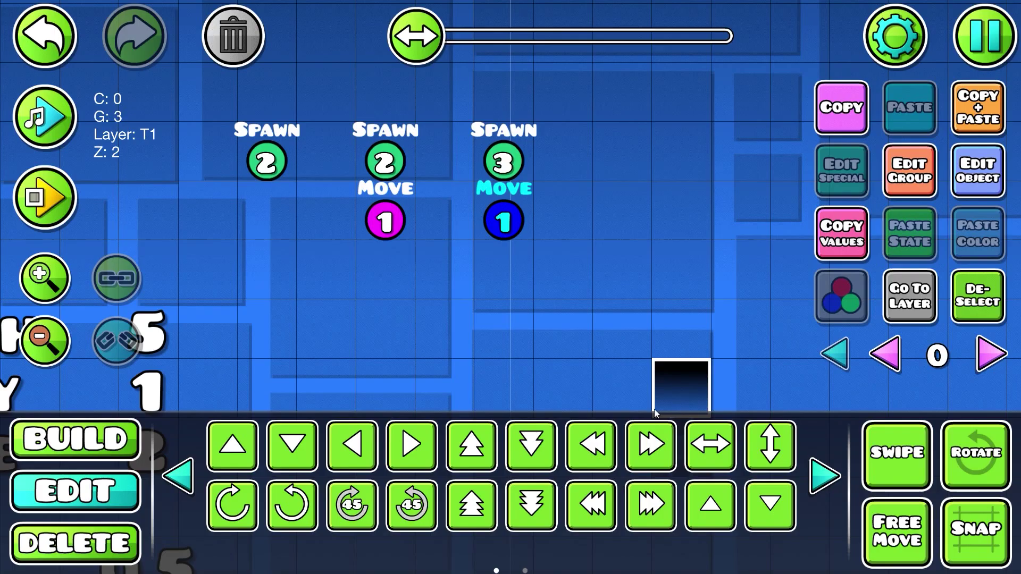
- Set the Move Y of the duplicated Move trigger to -20 and deselect it
{"action": "left_click", "coordinate": [976, 175]}
{"action": "left_click", "coordinate": [790, 132]}
{"action": "type", "text": "20"}
{"action": "key", "text": "BackSpace"}
{"action": "key", "text": "BackSpace"}
{"action": "type", "text": "2"}
{"action": "key", "text": "BackSpace"}
{"action": "type", "text": "-20"}
{"action": "left_click", "coordinate": [544, 513]}
{"action": "left_click", "coordinate": [964, 287]}
- Playtest the level in the editor to check the block column's up-and-down motion, then stop the playtest
{"action": "left_click_drag", "start_coordinate": [776, 323], "coordinate": [611, 240]}
{"action": "left_click", "coordinate": [33, 337]}
{"action": "left_click", "coordinate": [33, 336]}
{"action": "left_click", "coordinate": [33, 337]}
{"action": "left_click_drag", "start_coordinate": [348, 304], "coordinate": [345, 280]}
{"action": "left_click", "coordinate": [36, 351]}
{"action": "left_click", "coordinate": [36, 351]}
{"action": "left_click", "coordinate": [36, 351]}
{"action": "left_click_drag", "start_coordinate": [321, 199], "coordinate": [304, 183]}
{"action": "left_click", "coordinate": [44, 353]}
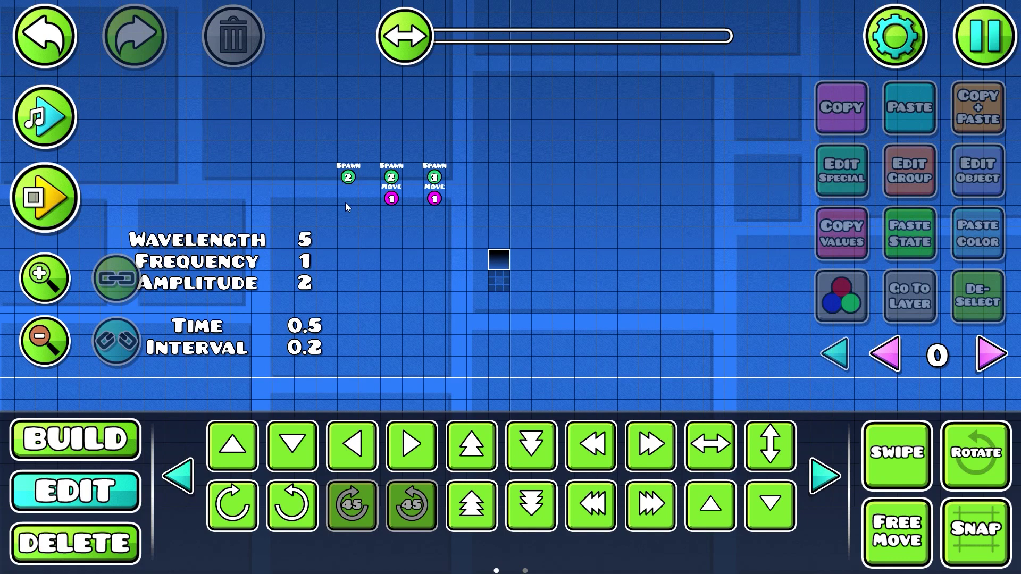
{"action": "key", "text": "Return"}
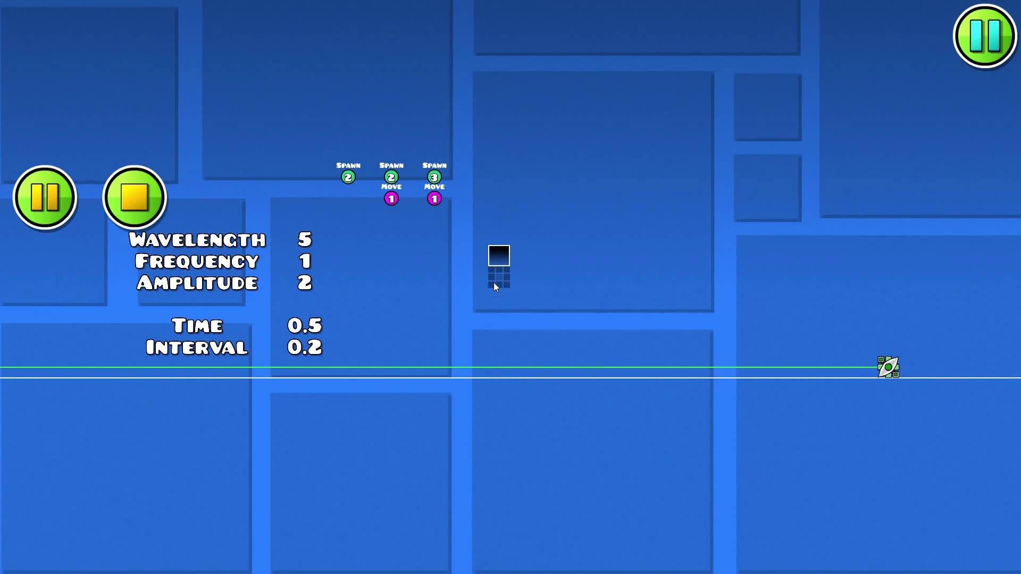
{"action": "left_click", "coordinate": [132, 212]}
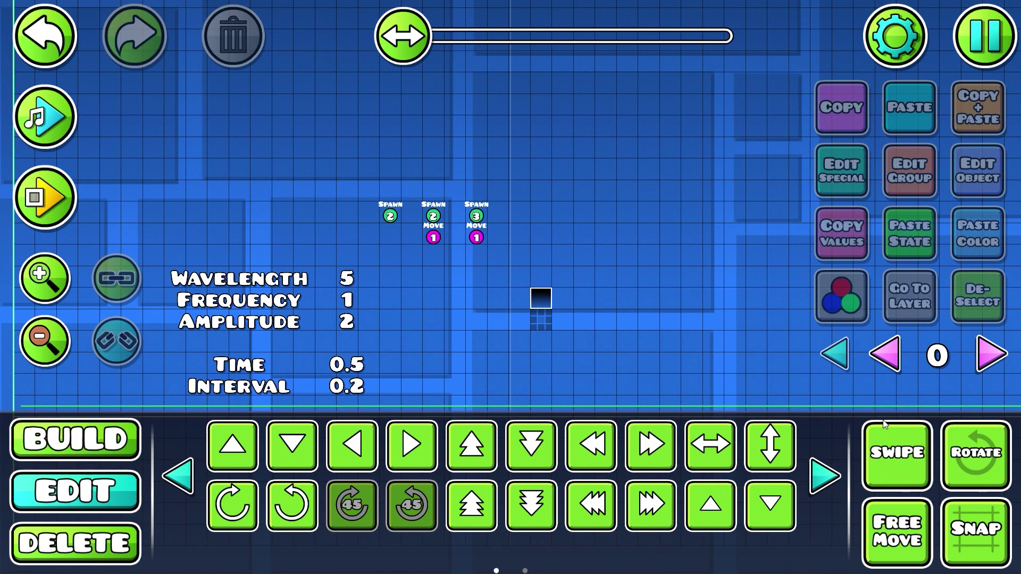
- Select the Spawn triggers, Move triggers and block column together and duplicate them three grid cells higher
{"action": "left_click", "coordinate": [916, 452]}
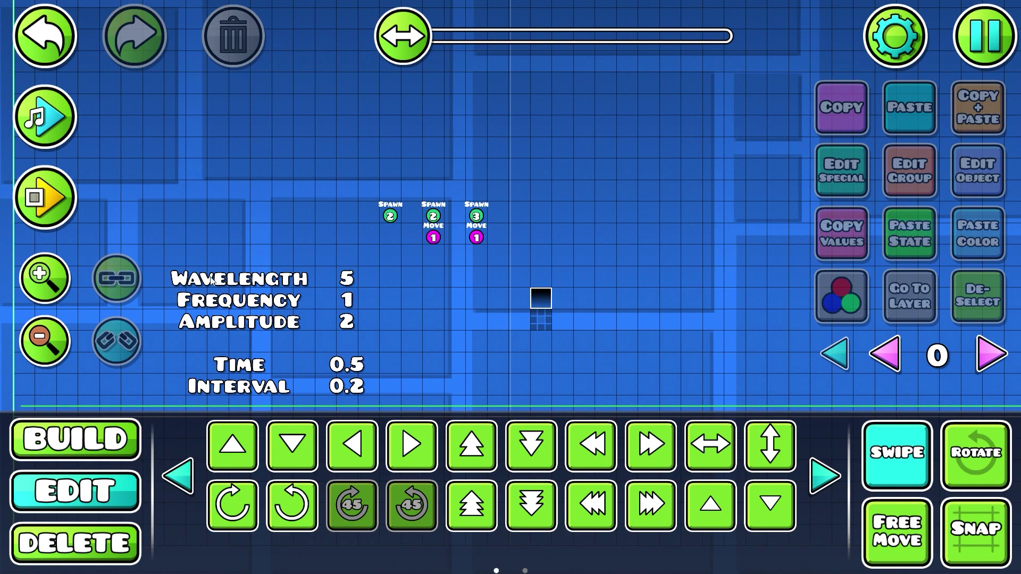
{"action": "left_click_drag", "start_coordinate": [379, 186], "coordinate": [564, 332]}
{"action": "left_click", "coordinate": [914, 444]}
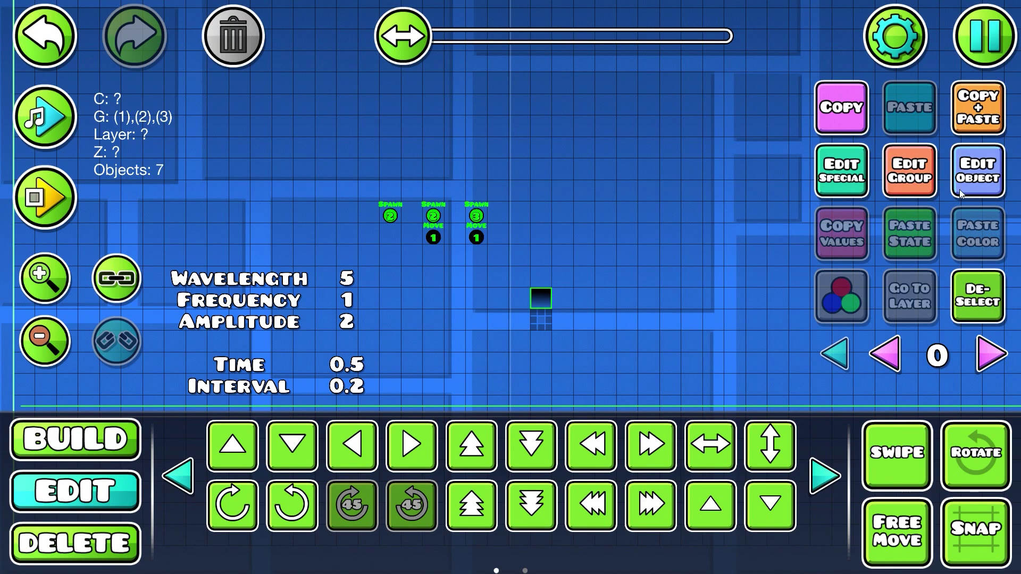
{"action": "left_click", "coordinate": [977, 113]}
{"action": "left_click_drag", "start_coordinate": [624, 260], "coordinate": [608, 329]}
{"action": "left_click", "coordinate": [471, 446]}
{"action": "left_click", "coordinate": [471, 446]}
{"action": "left_click", "coordinate": [471, 446]}
{"action": "left_click_drag", "start_coordinate": [611, 254], "coordinate": [601, 273]}
{"action": "left_click_drag", "start_coordinate": [597, 184], "coordinate": [588, 125]}
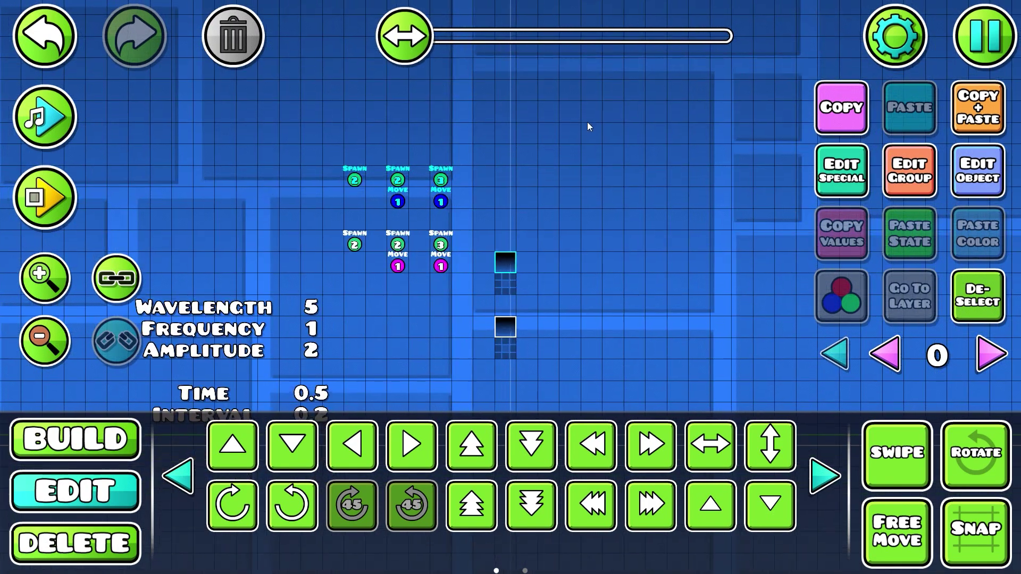
- Run Build Helper on the duplicated triggers and column to give the copy its own group IDs
{"action": "left_click", "coordinate": [987, 54]}
{"action": "left_click", "coordinate": [662, 148]}
{"action": "scroll", "coordinate": [907, 165], "scroll_direction": "up", "scroll_amount": 3}
- Duplicate the uppermost trigger and column set three grid cells higher and run Build Helper on the new copy
{"action": "left_click", "coordinate": [977, 108]}
{"action": "left_click", "coordinate": [472, 444]}
{"action": "left_click", "coordinate": [472, 444]}
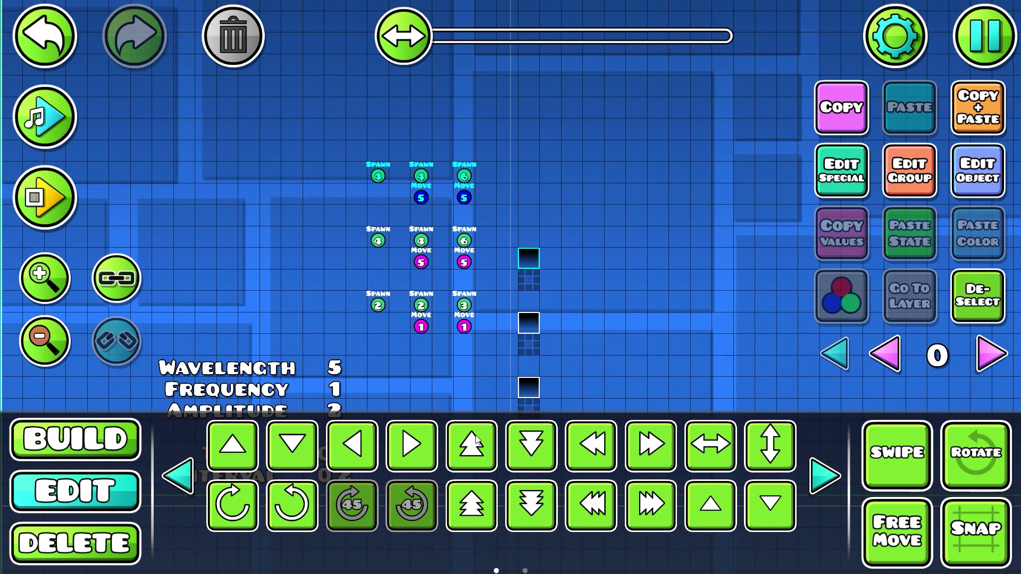
{"action": "left_click", "coordinate": [985, 36]}
{"action": "left_click", "coordinate": [968, 186]}
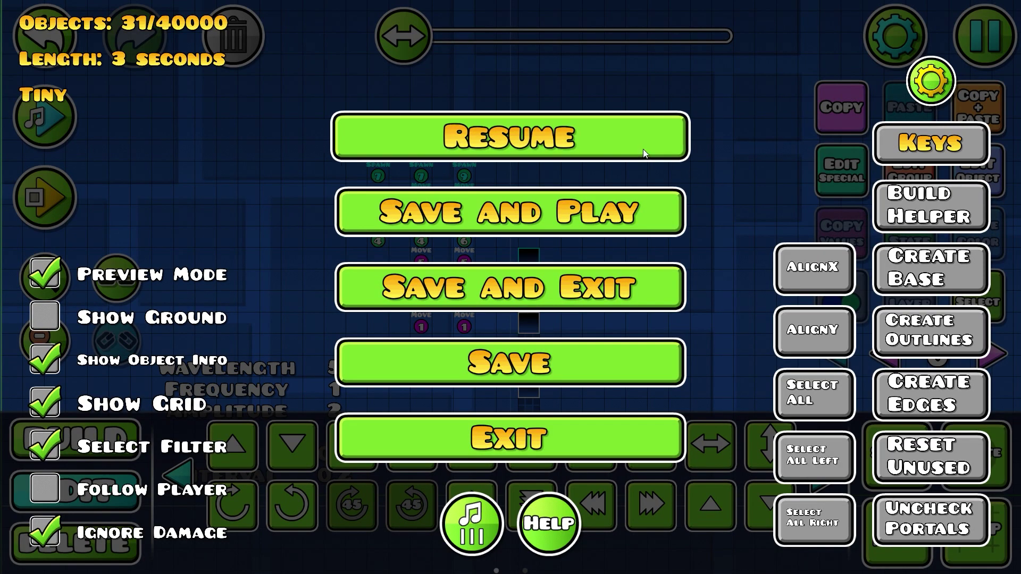
- Duplicate the group 7 trigger set with its block column three grid cells higher and run Build Helper on the copy
{"action": "left_click", "coordinate": [643, 151]}
{"action": "left_click", "coordinate": [977, 108]}
{"action": "left_click", "coordinate": [472, 444]}
{"action": "left_click", "coordinate": [472, 444]}
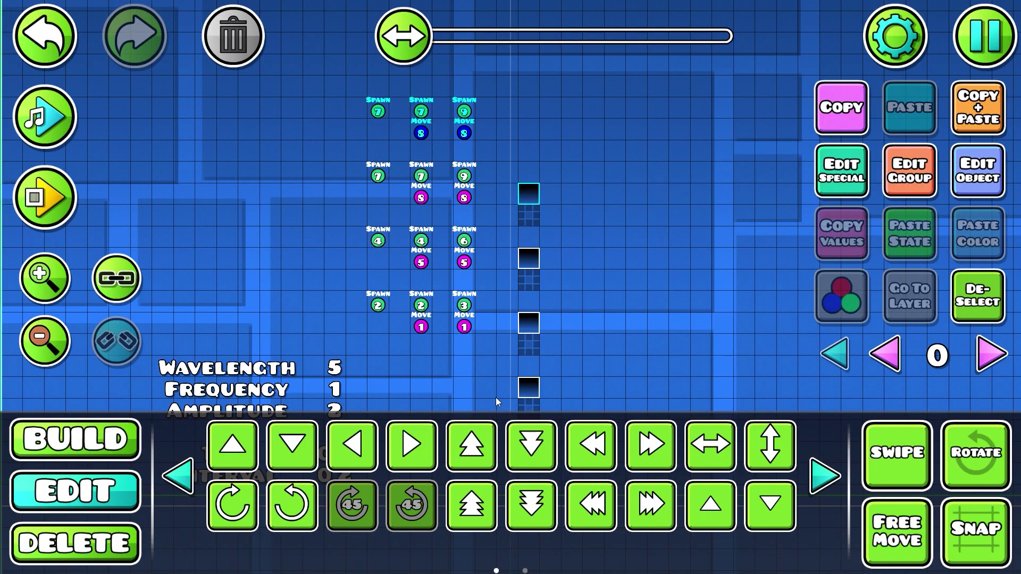
{"action": "left_click_drag", "start_coordinate": [495, 397], "coordinate": [538, 291]}
{"action": "left_click_drag", "start_coordinate": [653, 182], "coordinate": [638, 276]}
{"action": "left_click", "coordinate": [964, 18]}
{"action": "left_click", "coordinate": [929, 206]}
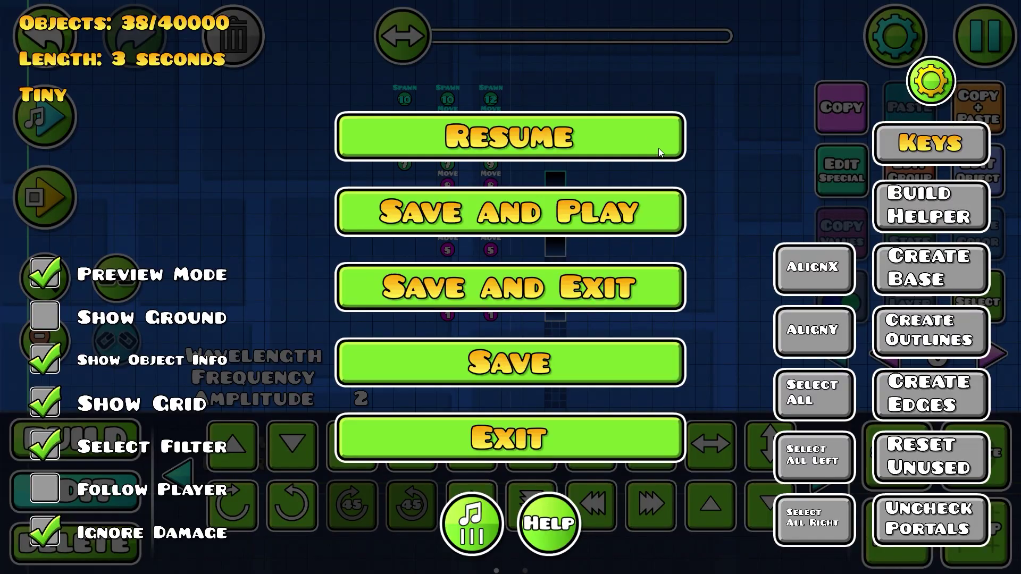
{"action": "left_click", "coordinate": [658, 148]}
- Duplicate the group 10 trigger set and its block column three grid cells higher, giving the copy its own group IDs with Build Helper
{"action": "left_click", "coordinate": [956, 92]}
{"action": "left_click", "coordinate": [484, 432]}
{"action": "left_click", "coordinate": [484, 432]}
{"action": "left_click", "coordinate": [484, 432]}
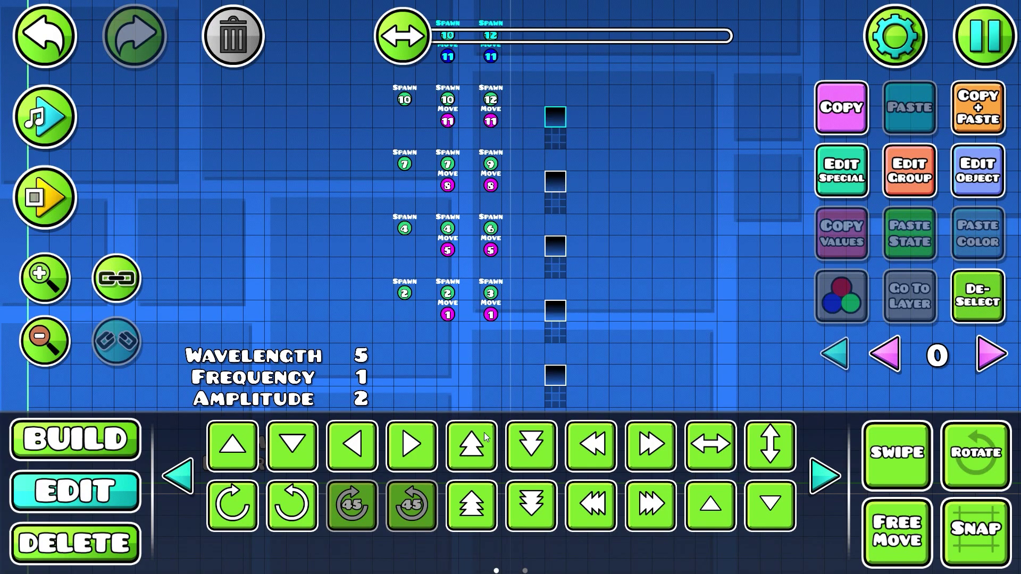
{"action": "left_click", "coordinate": [991, 52]}
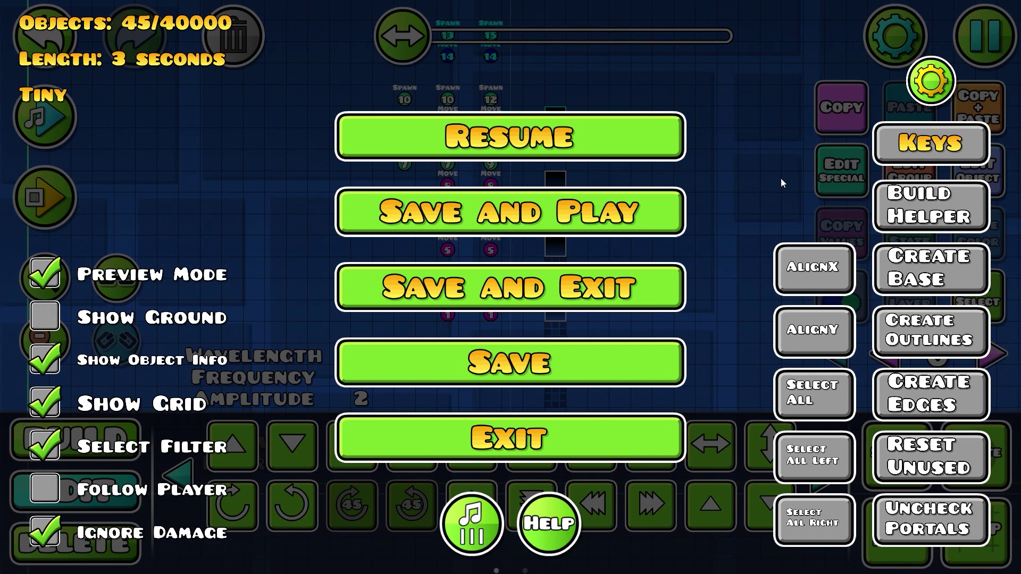
{"action": "left_click", "coordinate": [601, 131]}
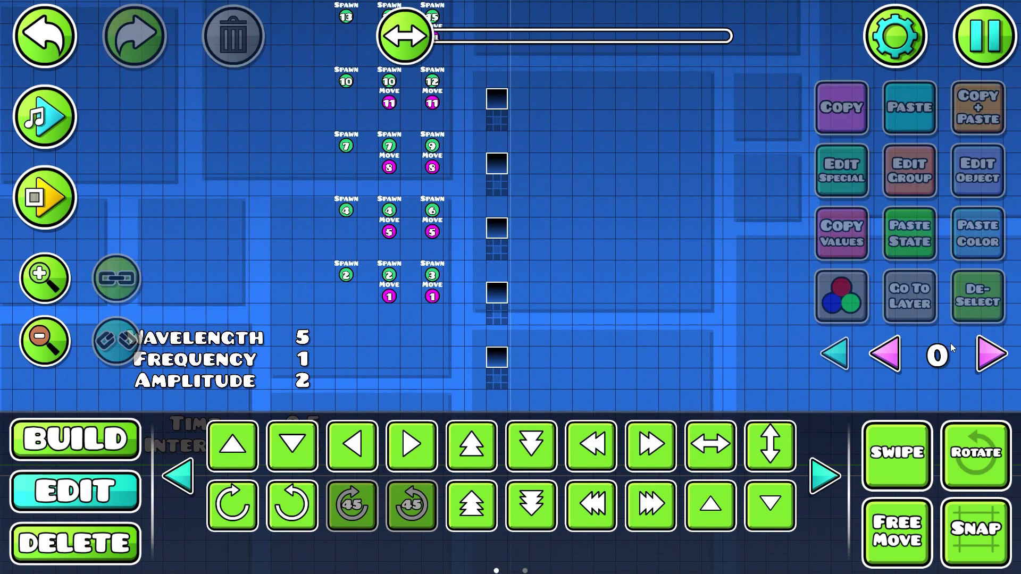
- Move the upper four block columns one grid cell right and three cells down, placing the second beside the lowest column
{"action": "left_click_drag", "start_coordinate": [522, 316], "coordinate": [484, 82]}
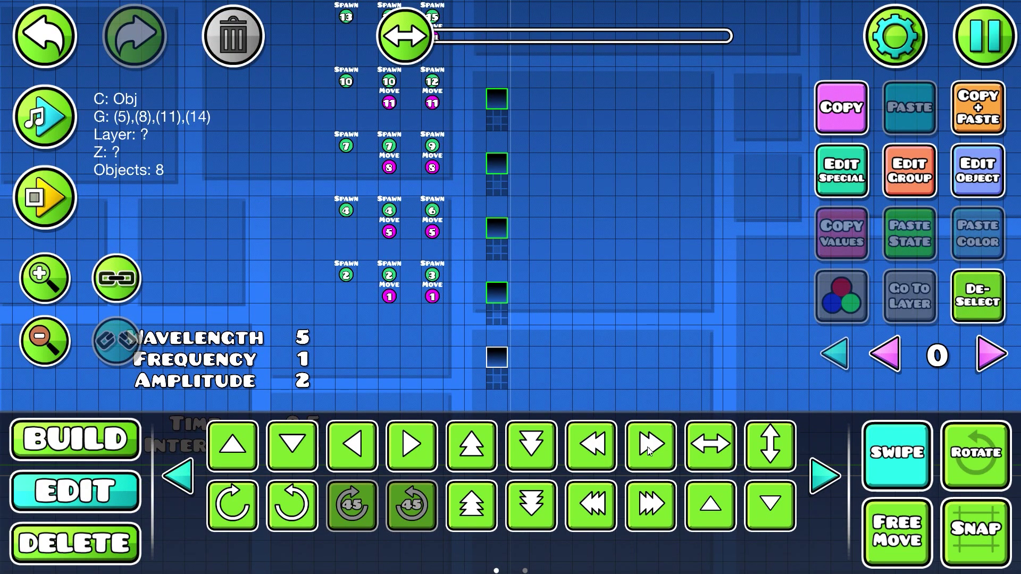
{"action": "left_click", "coordinate": [650, 451]}
{"action": "left_click", "coordinate": [531, 446]}
{"action": "left_click", "coordinate": [531, 447]}
{"action": "key", "text": "alt+d"}
- Shift the remaining three upper columns one cell right and three cells down to add the third column to the row
{"action": "left_click_drag", "start_coordinate": [567, 314], "coordinate": [512, 146]}
{"action": "left_click", "coordinate": [632, 444]}
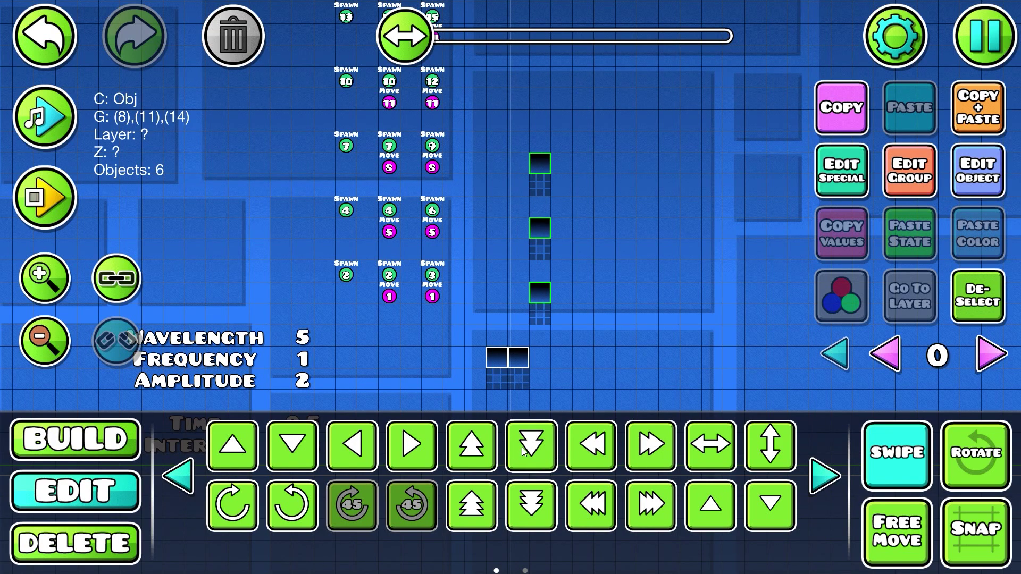
{"action": "left_click", "coordinate": [530, 444]}
{"action": "left_click", "coordinate": [993, 300]}
- Shift the remaining two upper columns one cell right and three cells down to add the fourth column to the row
{"action": "left_click_drag", "start_coordinate": [527, 269], "coordinate": [505, 220]}
{"action": "left_click", "coordinate": [531, 445]}
{"action": "left_click", "coordinate": [531, 445]}
{"action": "left_click", "coordinate": [531, 446]}
{"action": "left_click", "coordinate": [650, 444]}
{"action": "left_click", "coordinate": [969, 302]}
- Move the last upper column three cells down and one cell right to complete the row of five columns
{"action": "left_click_drag", "start_coordinate": [538, 279], "coordinate": [582, 322]}
{"action": "key", "text": "s"}
{"action": "key", "text": "s"}
{"action": "key", "text": "s"}
{"action": "key", "text": "d"}
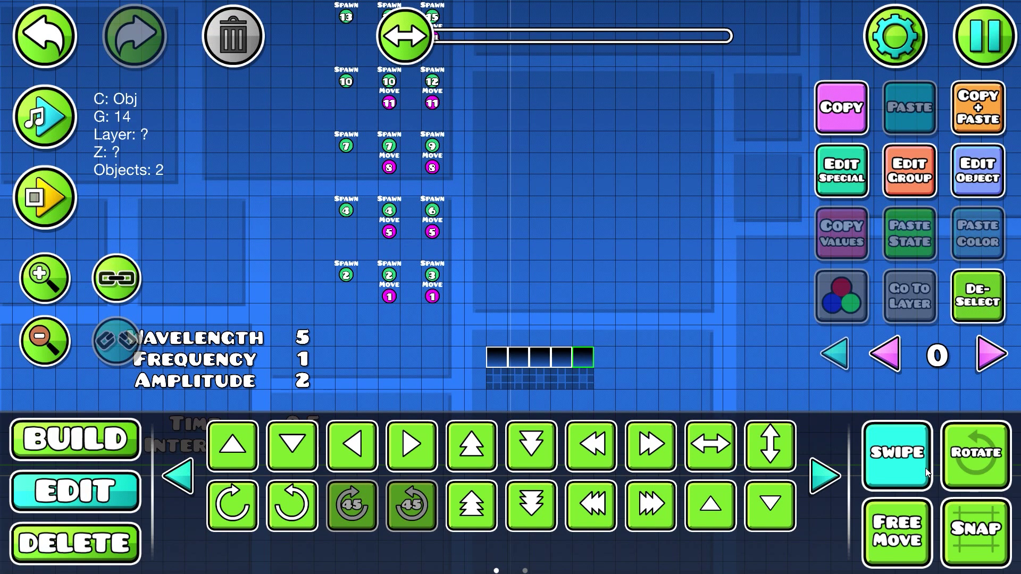
- Playtest the level to watch the row of five columns move, and stop the playtest
{"action": "scroll", "coordinate": [767, 320], "scroll_direction": "down", "scroll_amount": 3}
{"action": "left_click", "coordinate": [48, 219]}
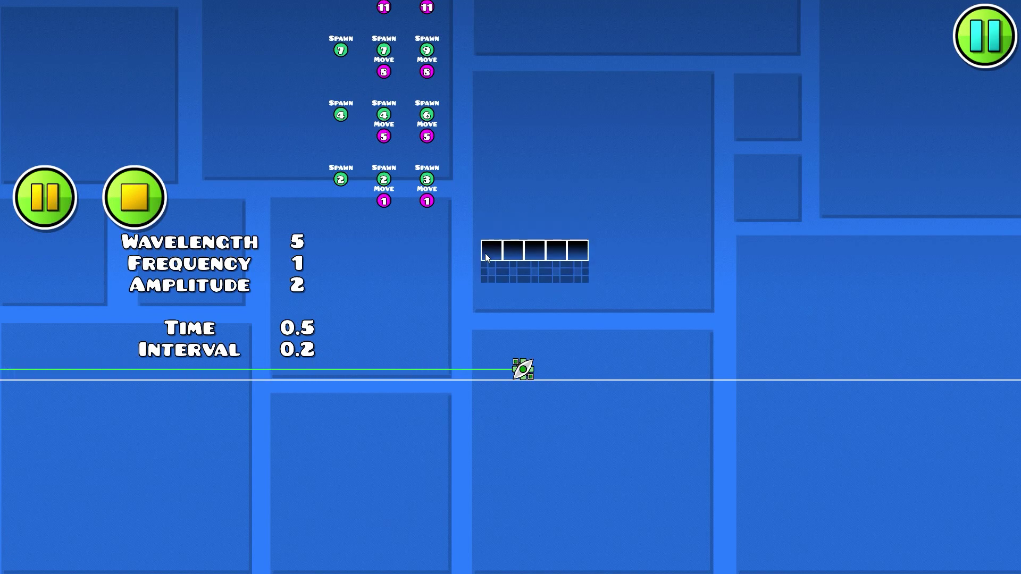
{"action": "left_click", "coordinate": [139, 197]}
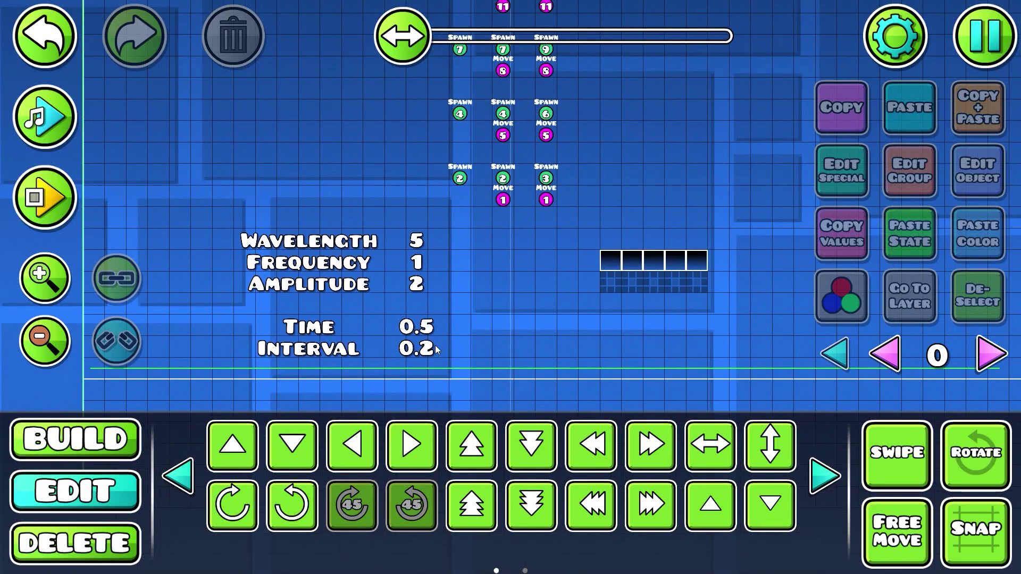
- Set the delay of the first Spawn trigger in the group 2 set to 0.2
{"action": "left_click_drag", "start_coordinate": [541, 254], "coordinate": [515, 297]}
{"action": "left_click_drag", "start_coordinate": [593, 211], "coordinate": [583, 273]}
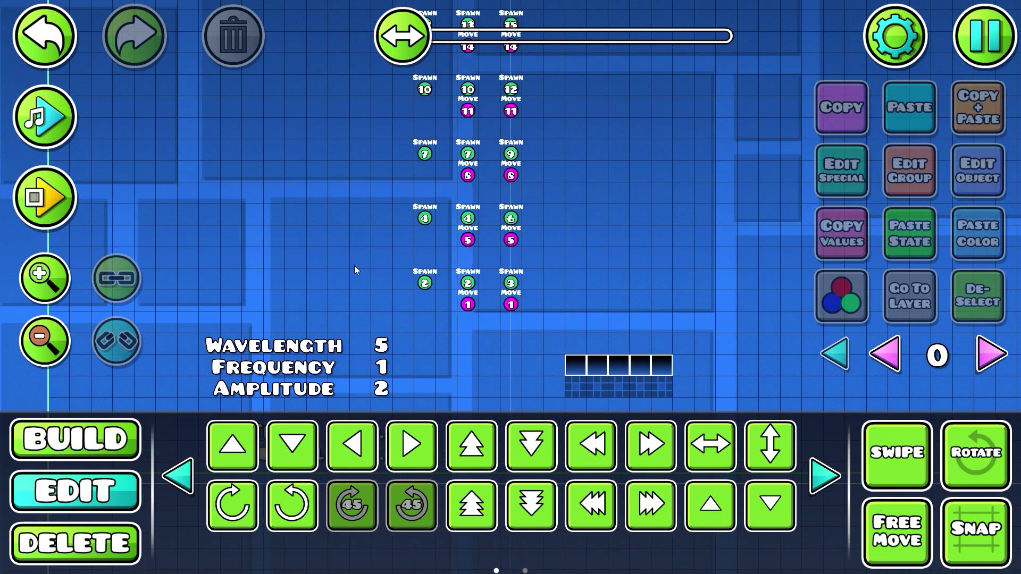
{"action": "left_click_drag", "start_coordinate": [618, 190], "coordinate": [591, 58]}
{"action": "left_click", "coordinate": [44, 278]}
{"action": "left_click", "coordinate": [45, 278]}
{"action": "left_click", "coordinate": [45, 278]}
{"action": "left_click_drag", "start_coordinate": [388, 179], "coordinate": [506, 248]}
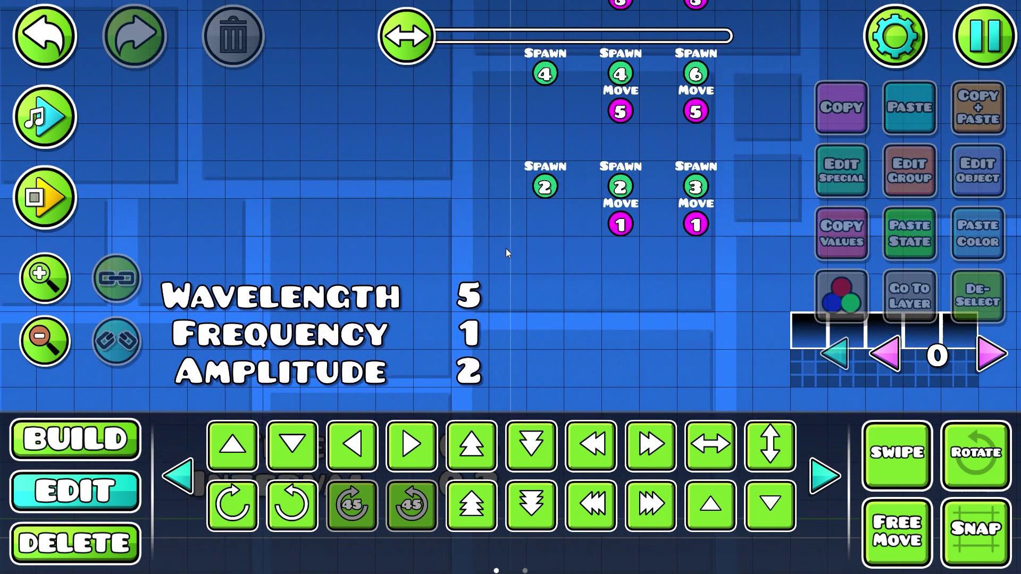
{"action": "scroll", "coordinate": [499, 155], "scroll_direction": "up", "scroll_amount": 2}
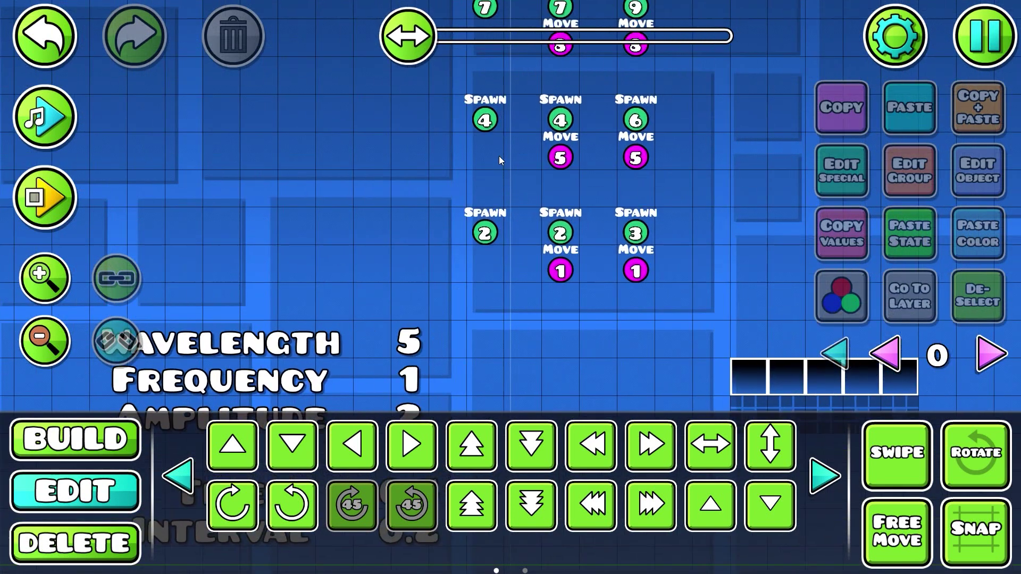
{"action": "left_click", "coordinate": [481, 231]}
{"action": "scroll", "coordinate": [503, 250], "scroll_direction": "down", "scroll_amount": 2}
{"action": "left_click_drag", "start_coordinate": [479, 333], "coordinate": [558, 208]}
{"action": "left_click_drag", "start_coordinate": [517, 337], "coordinate": [507, 365]}
{"action": "left_click", "coordinate": [966, 176]}
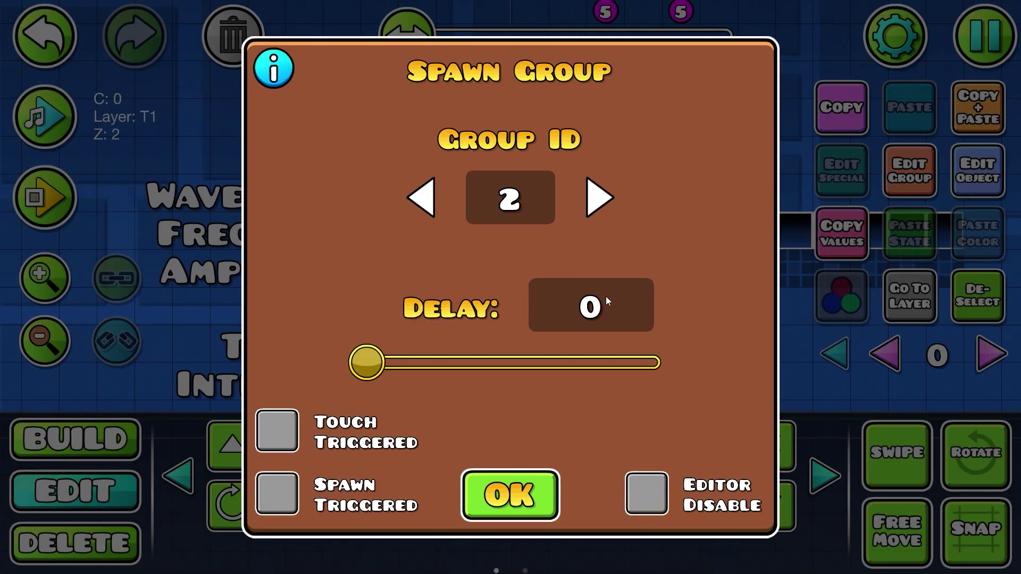
{"action": "type", "text": "0.2"}
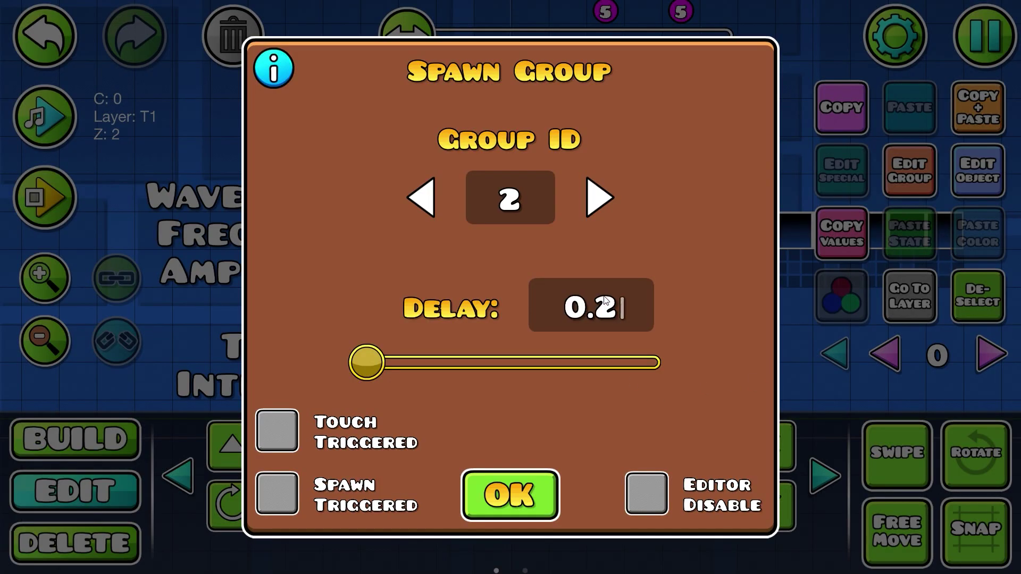
{"action": "left_click", "coordinate": [504, 491]}
{"action": "scroll", "coordinate": [538, 303], "scroll_direction": "up", "scroll_amount": 3}
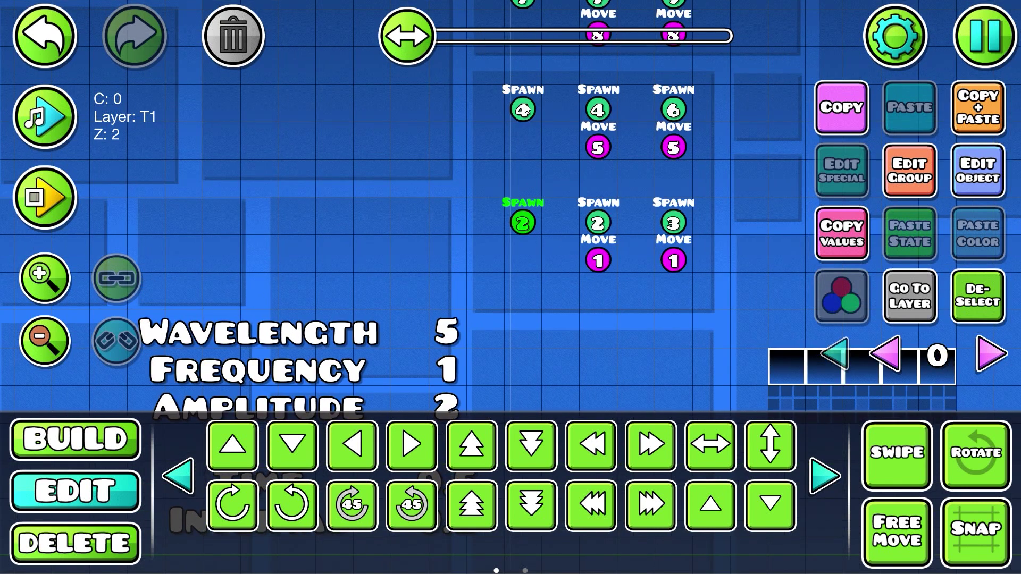
{"action": "scroll", "coordinate": [553, 185], "scroll_direction": "down", "scroll_amount": 3}
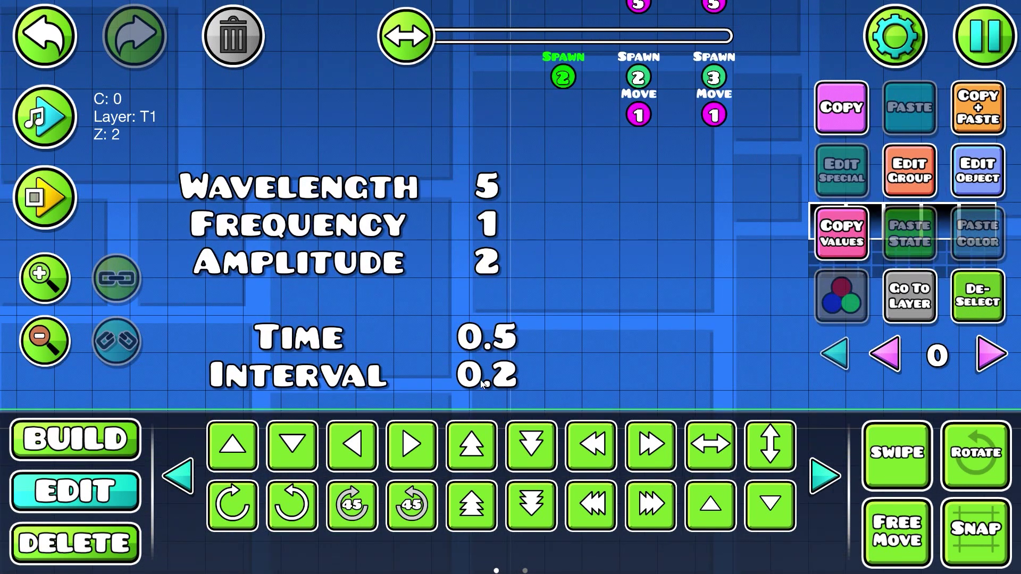
{"action": "scroll", "coordinate": [575, 269], "scroll_direction": "up", "scroll_amount": 3}
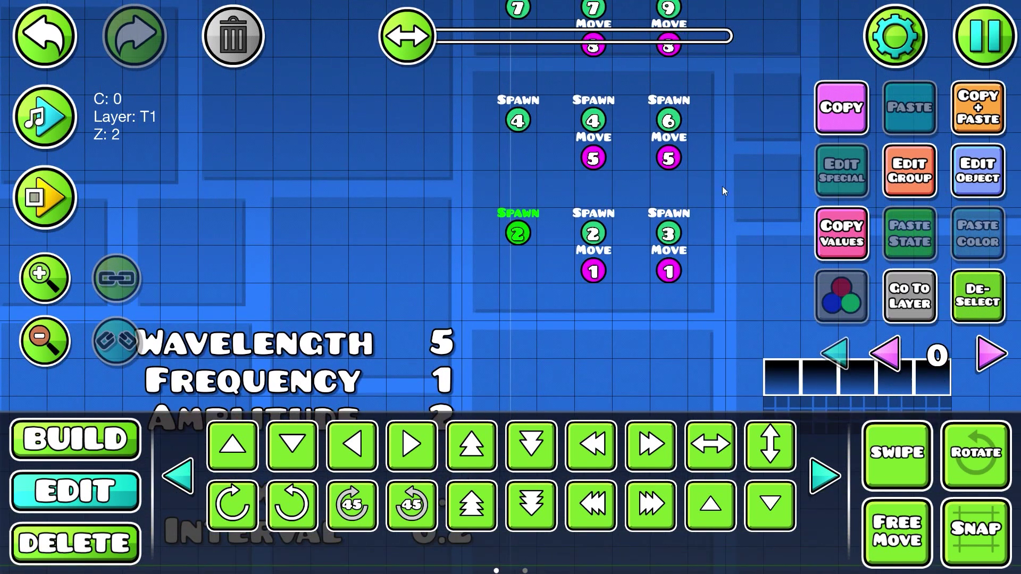
{"action": "left_click", "coordinate": [959, 178]}
{"action": "left_click", "coordinate": [509, 500]}
- Set the delay of the first Spawn trigger in the group 4 set to 0.4
{"action": "scroll", "coordinate": [544, 214], "scroll_direction": "up", "scroll_amount": 1}
{"action": "left_click", "coordinate": [520, 170]}
{"action": "left_click", "coordinate": [977, 170]}
{"action": "type", "text": "0.4"}
{"action": "left_click", "coordinate": [509, 495]}
- Set the delay of the first Spawn trigger in the group 7 set to 0.6
{"action": "scroll", "coordinate": [614, 371], "scroll_direction": "up", "scroll_amount": 3}
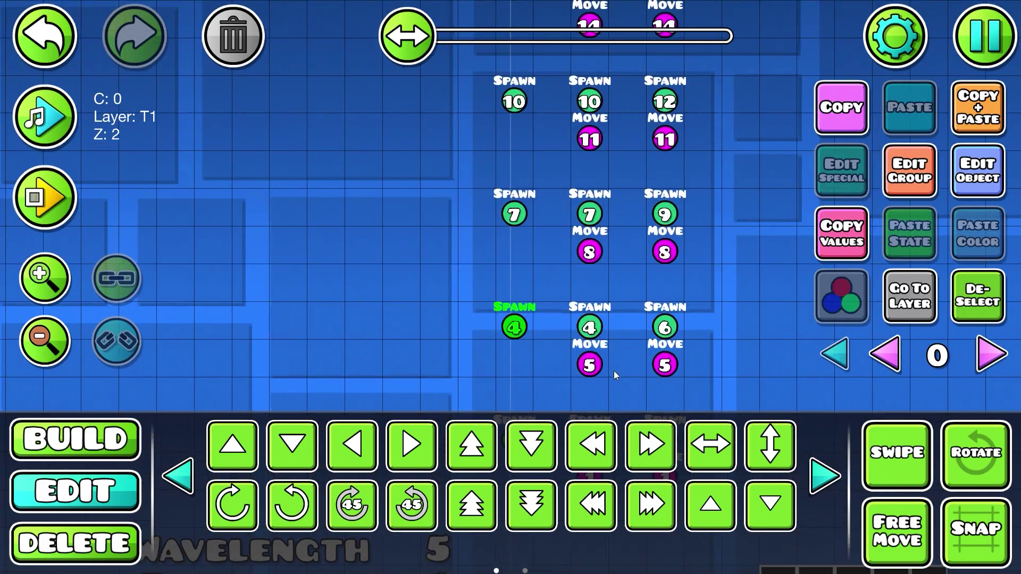
{"action": "left_click", "coordinate": [513, 213]}
{"action": "left_click", "coordinate": [971, 176]}
{"action": "left_click", "coordinate": [614, 297]}
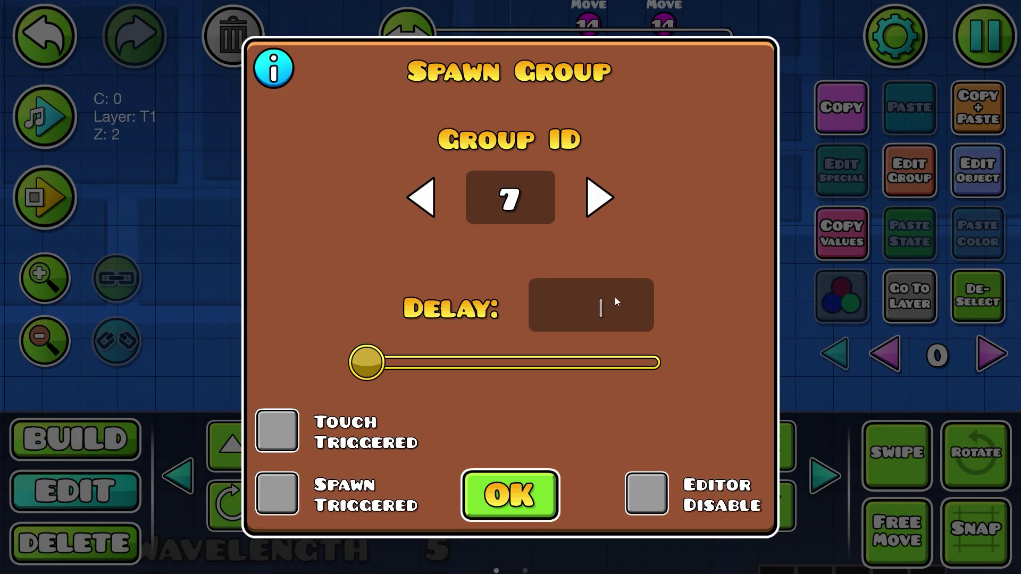
{"action": "type", "text": "0.6"}
{"action": "left_click", "coordinate": [509, 494]}
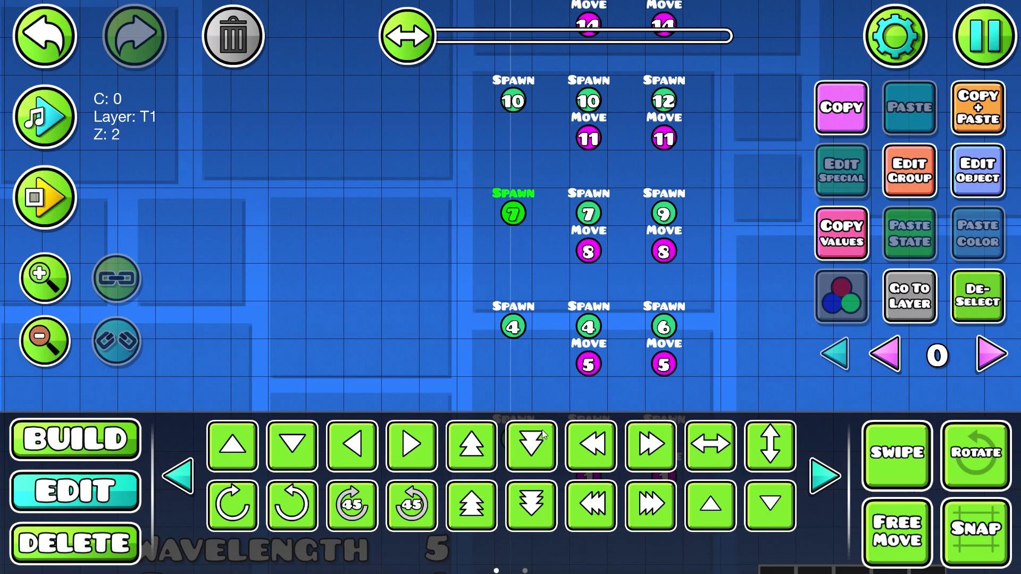
- Set the delay of the first Spawn trigger in the group 10 set to 0.8
{"action": "left_click", "coordinate": [525, 149]}
{"action": "left_click", "coordinate": [963, 183]}
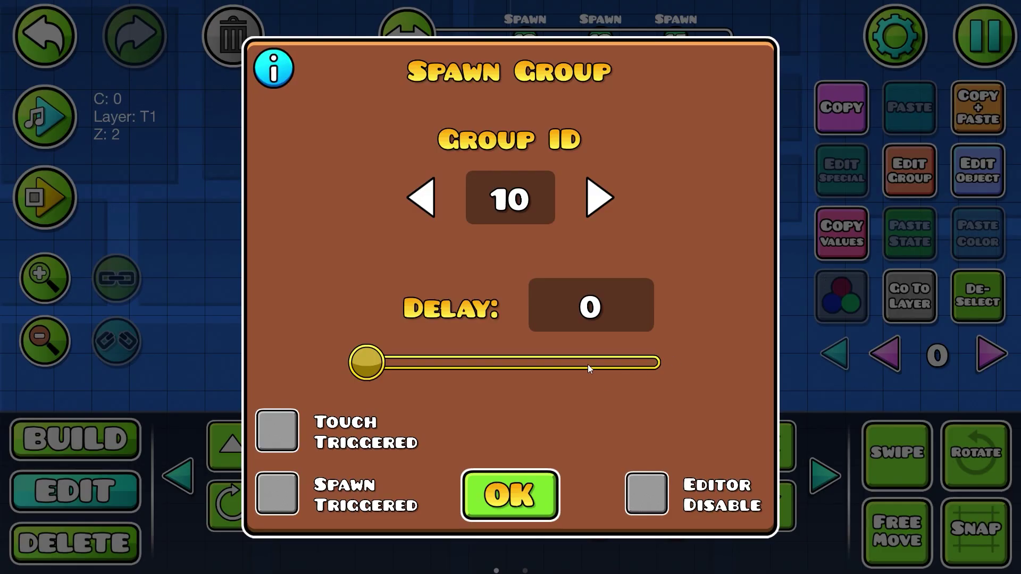
{"action": "type", "text": "0.8"}
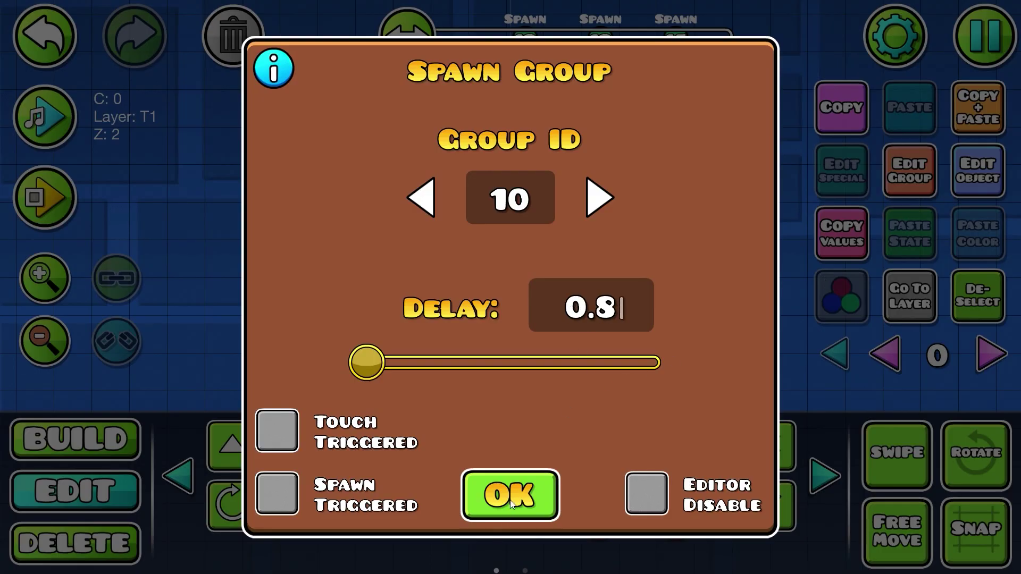
{"action": "left_click", "coordinate": [509, 495]}
- Set the delay of the first Spawn trigger in the group 13 set to 1
{"action": "left_click_drag", "start_coordinate": [589, 265], "coordinate": [618, 411]}
{"action": "left_click", "coordinate": [554, 171]}
{"action": "left_click", "coordinate": [978, 181]}
{"action": "left_click", "coordinate": [629, 307]}
{"action": "type", "text": "1"}
{"action": "left_click", "coordinate": [509, 494]}
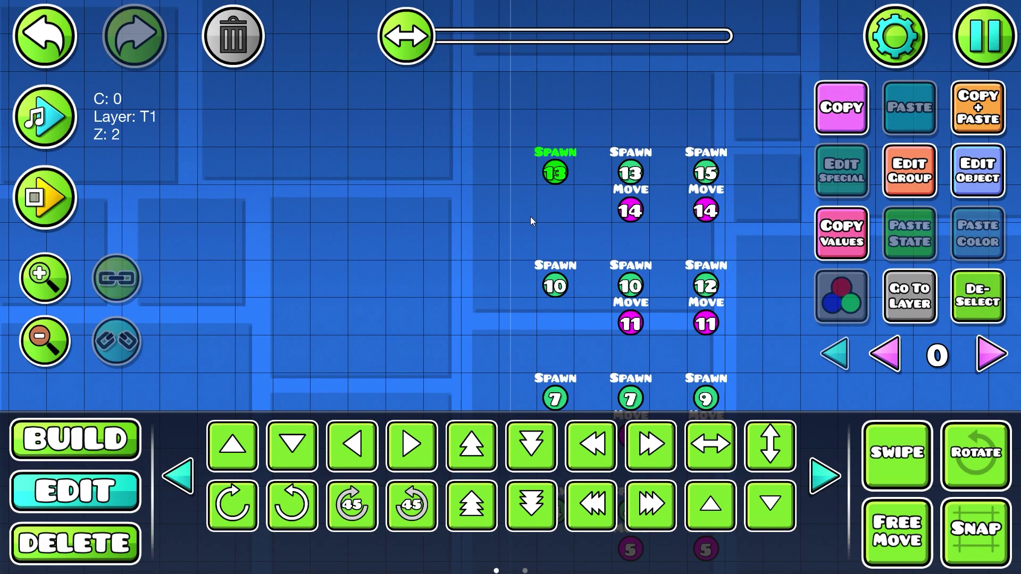
- Compare the wave parameter notes with the trigger sets and check the delay of the first group 13 Spawn trigger
{"action": "left_click_drag", "start_coordinate": [402, 136], "coordinate": [402, 128]}
{"action": "left_click_drag", "start_coordinate": [544, 210], "coordinate": [533, 201]}
{"action": "left_click_drag", "start_coordinate": [575, 366], "coordinate": [638, 213]}
{"action": "scroll", "coordinate": [638, 213], "scroll_direction": "down", "scroll_amount": 5}
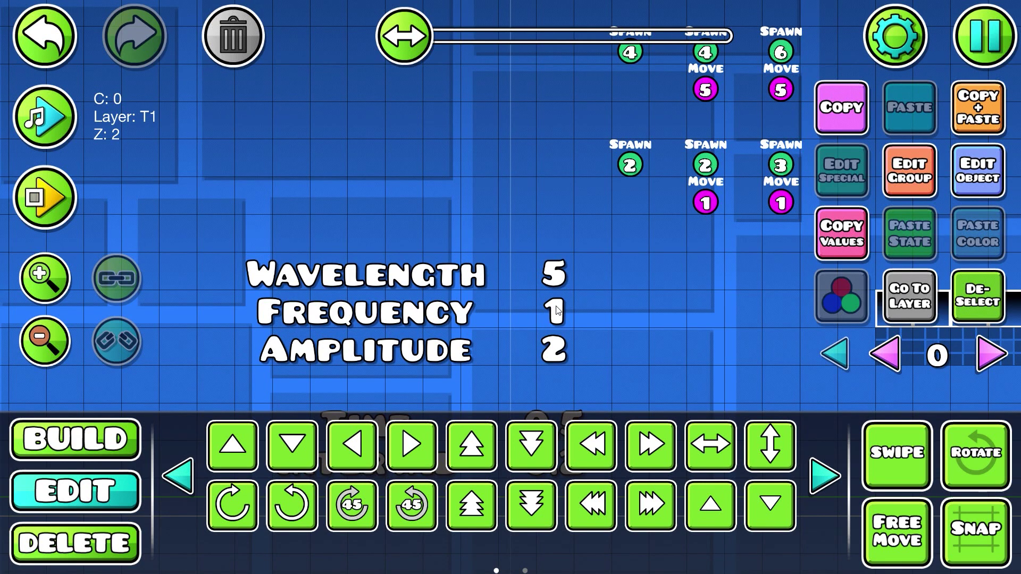
{"action": "scroll", "coordinate": [556, 311], "scroll_direction": "up", "scroll_amount": 8}
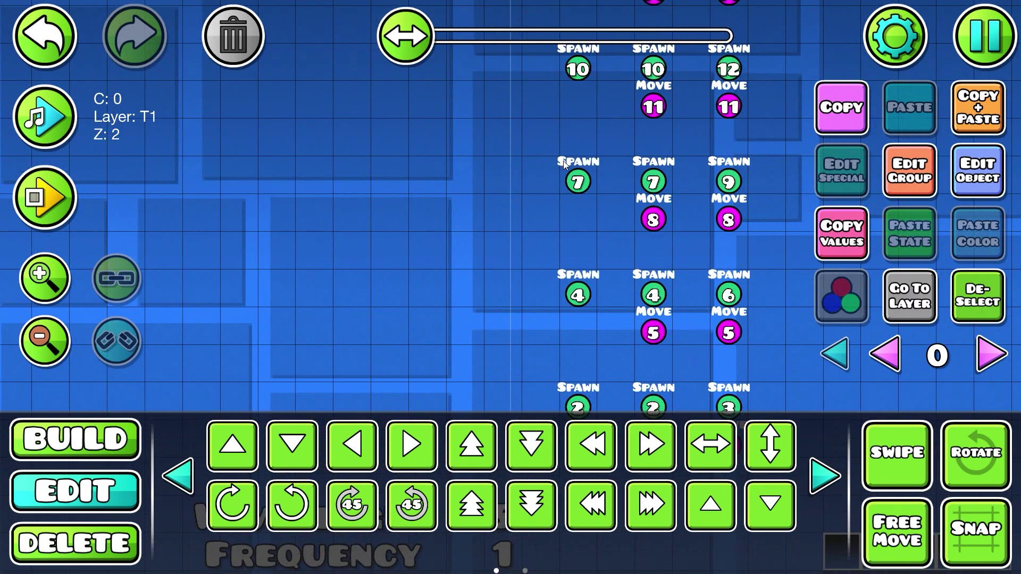
{"action": "scroll", "coordinate": [577, 168], "scroll_direction": "up", "scroll_amount": 1}
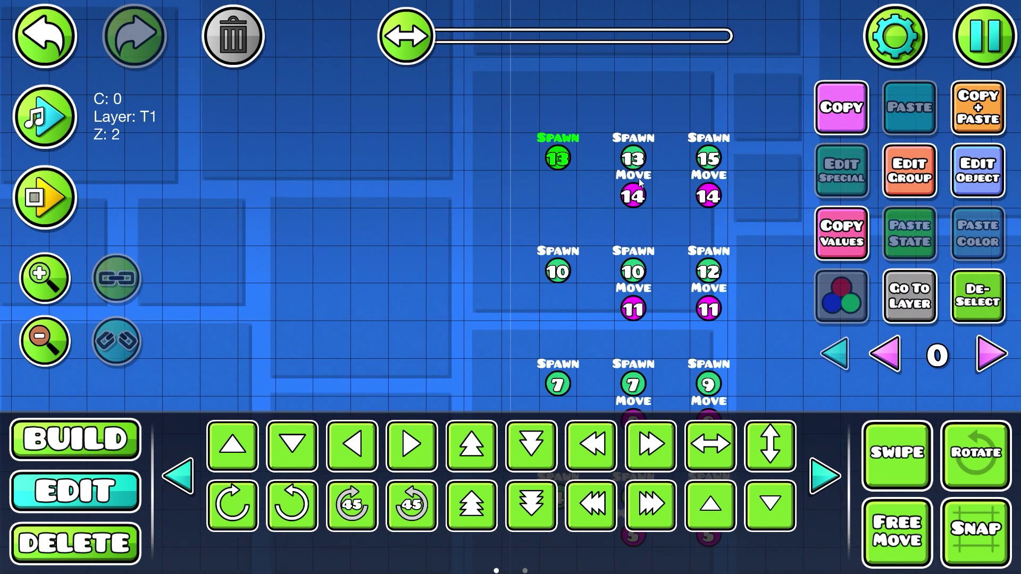
{"action": "left_click", "coordinate": [976, 168]}
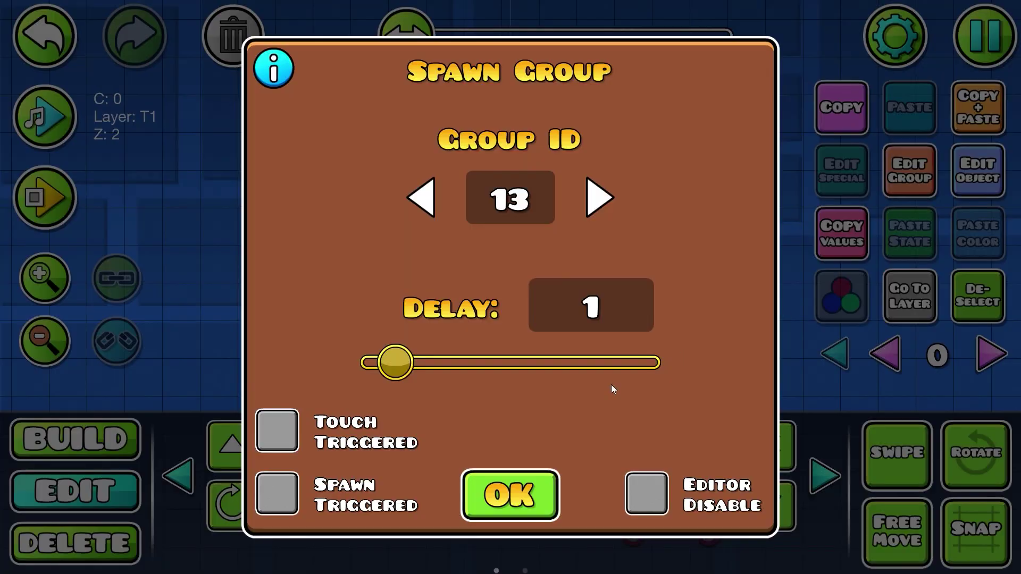
{"action": "left_click", "coordinate": [564, 500]}
- Playtest the level to check the staggered wave motion of the five columns, and stop the playtest
{"action": "scroll", "coordinate": [557, 290], "scroll_direction": "down", "scroll_amount": 8}
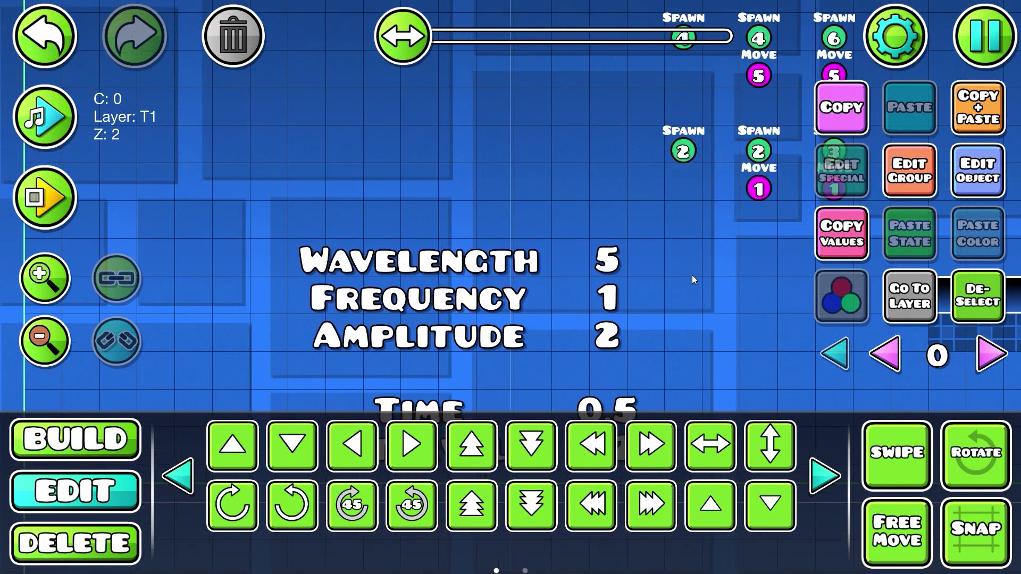
{"action": "scroll", "coordinate": [693, 279], "scroll_direction": "down", "scroll_amount": 1}
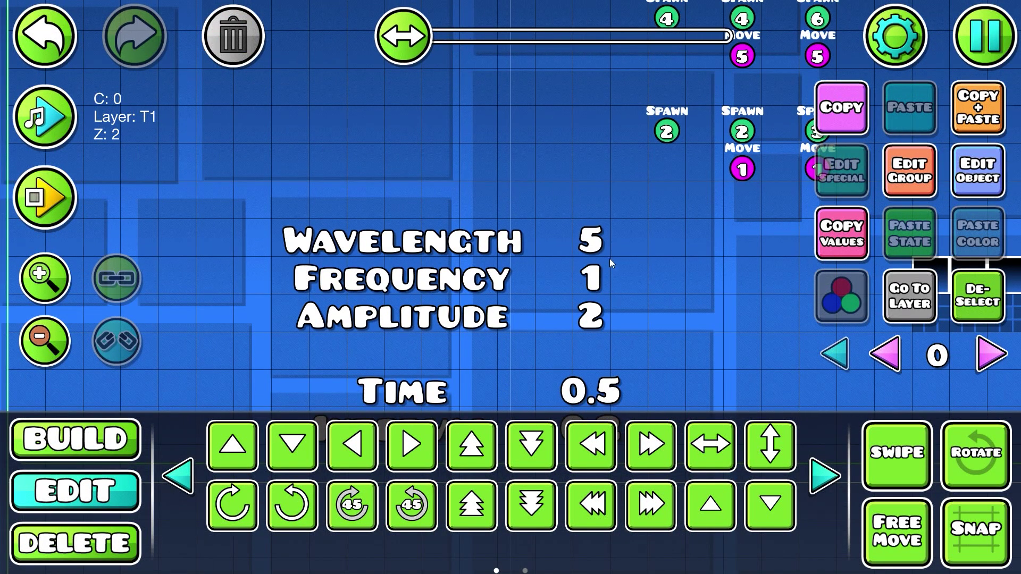
{"action": "left_click_drag", "start_coordinate": [566, 302], "coordinate": [519, 321]}
{"action": "left_click", "coordinate": [57, 331]}
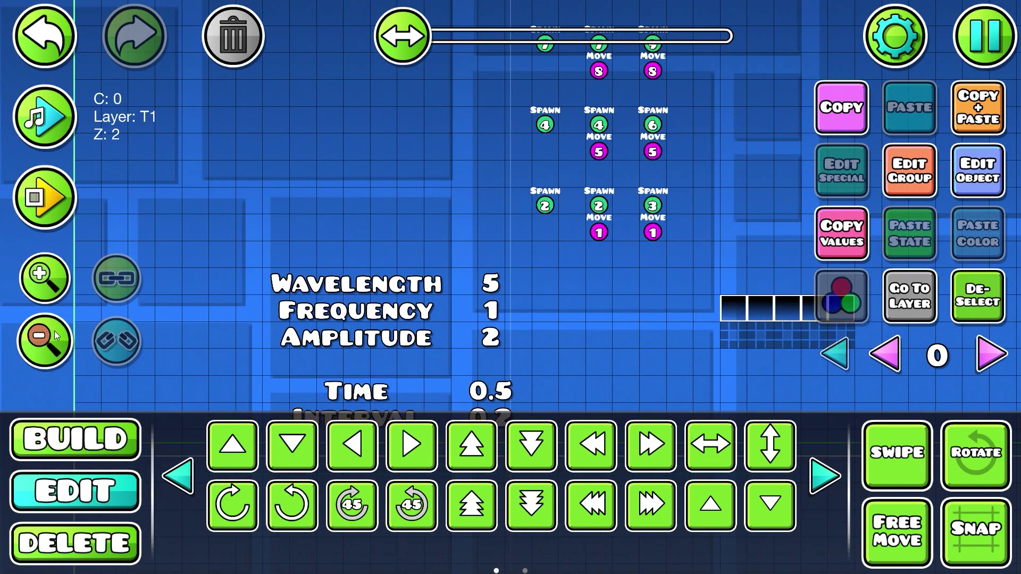
{"action": "left_click", "coordinate": [63, 213]}
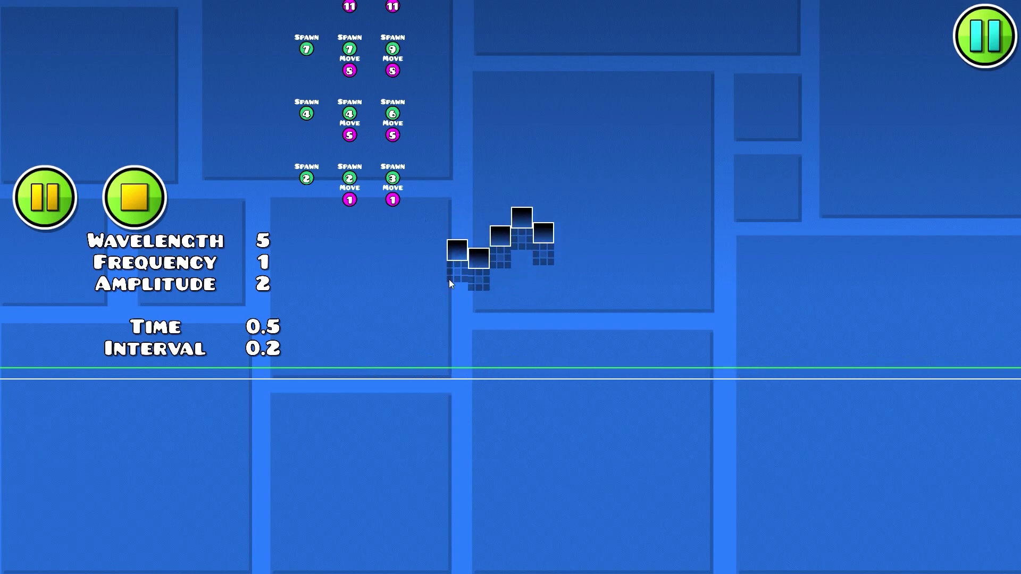
{"action": "left_click", "coordinate": [135, 197]}
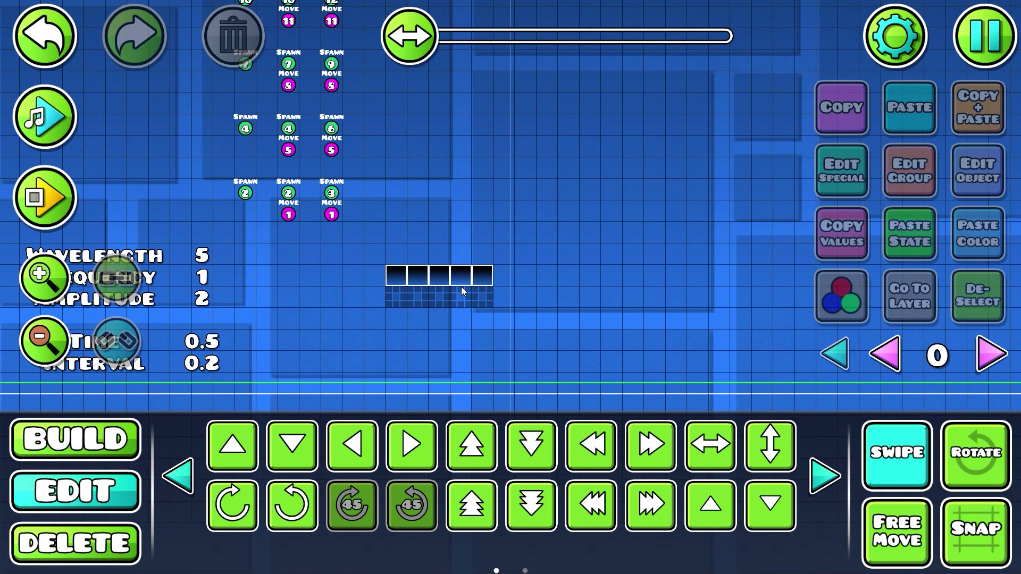
- Select all five block columns and duplicate them five grid cells to the right, directly beside the originals
{"action": "left_click_drag", "start_coordinate": [351, 333], "coordinate": [351, 334]}
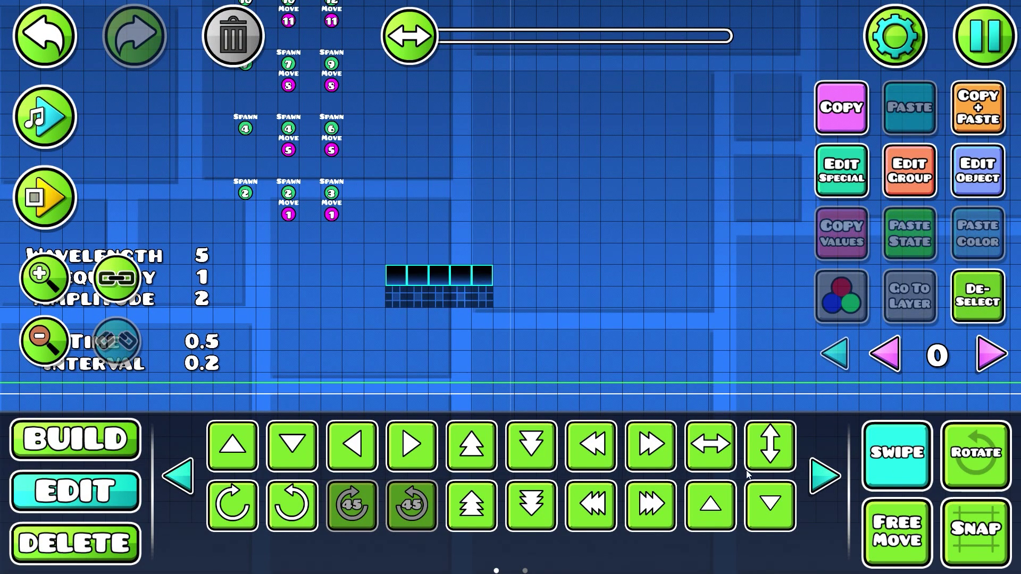
{"action": "left_click", "coordinate": [641, 516]}
{"action": "left_click", "coordinate": [999, 113]}
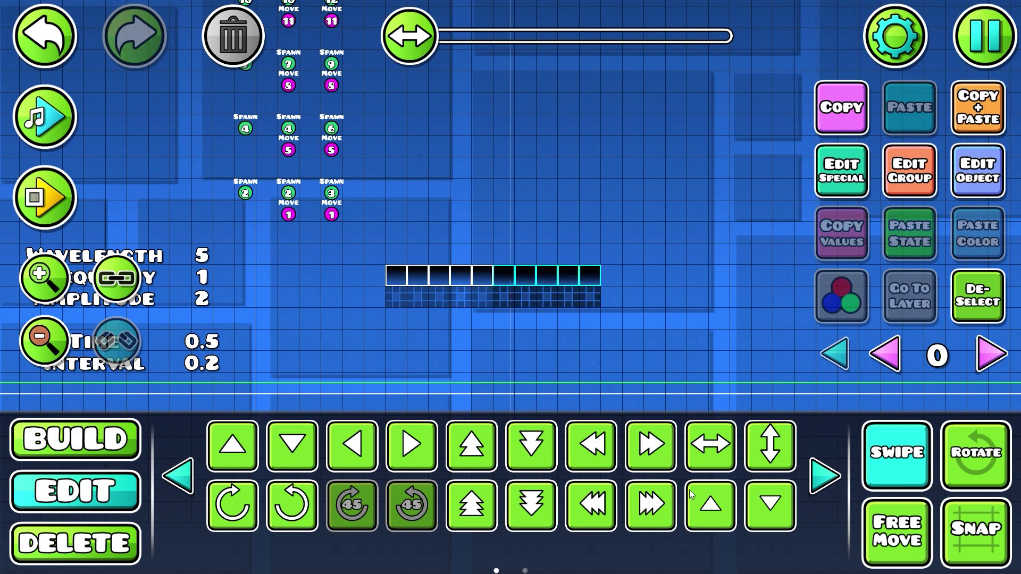
- Duplicate the selected five columns two more times, each copy five grid cells further right, to make a continuous row of 20 columns
{"action": "left_click", "coordinate": [647, 505]}
{"action": "left_click", "coordinate": [960, 118]}
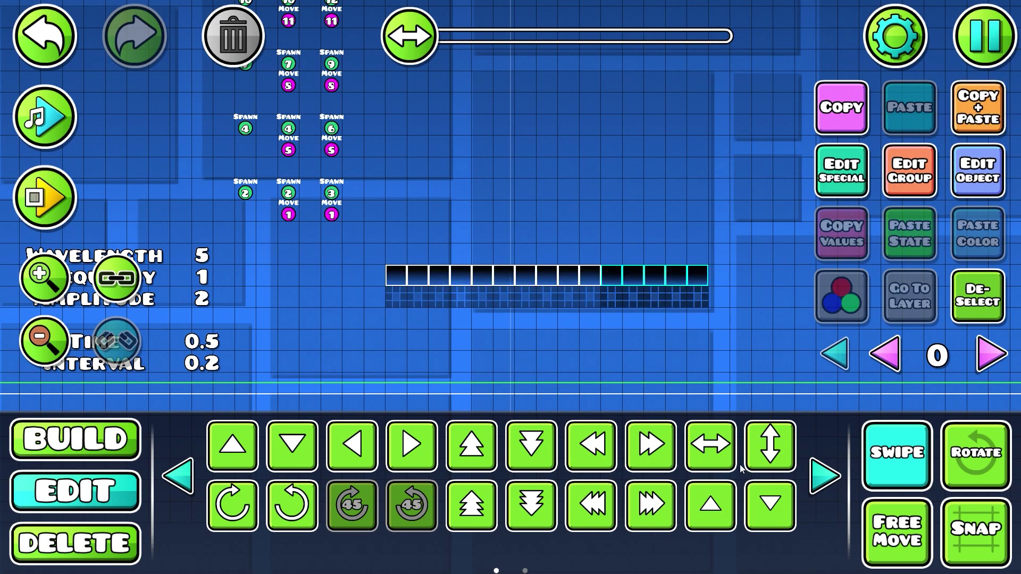
{"action": "left_click", "coordinate": [653, 507]}
{"action": "left_click", "coordinate": [967, 301]}
- Playtest the level to check the wave motion across all 20 columns, and stop the playtest
{"action": "left_click_drag", "start_coordinate": [451, 279], "coordinate": [353, 270]}
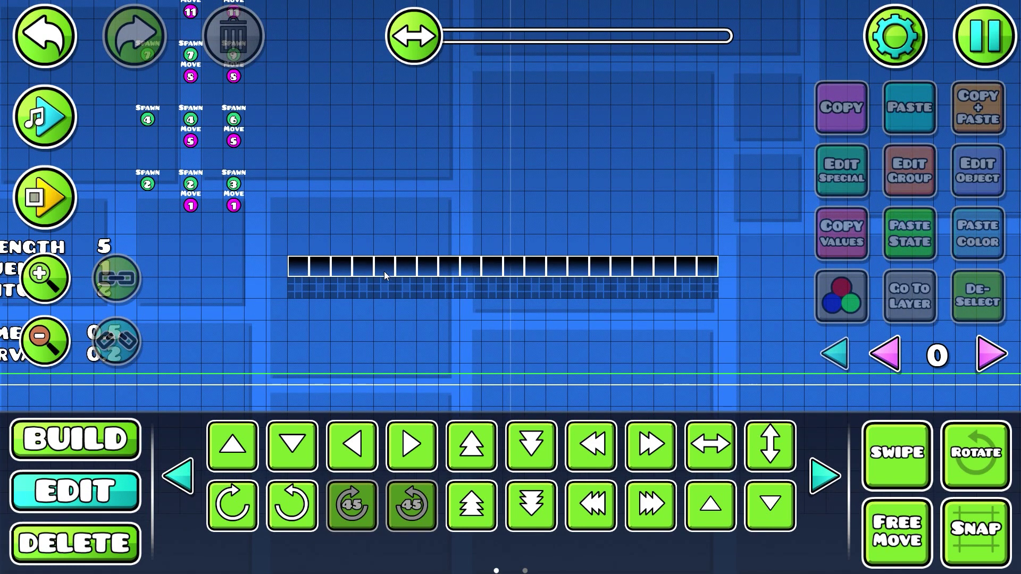
{"action": "left_click", "coordinate": [59, 180]}
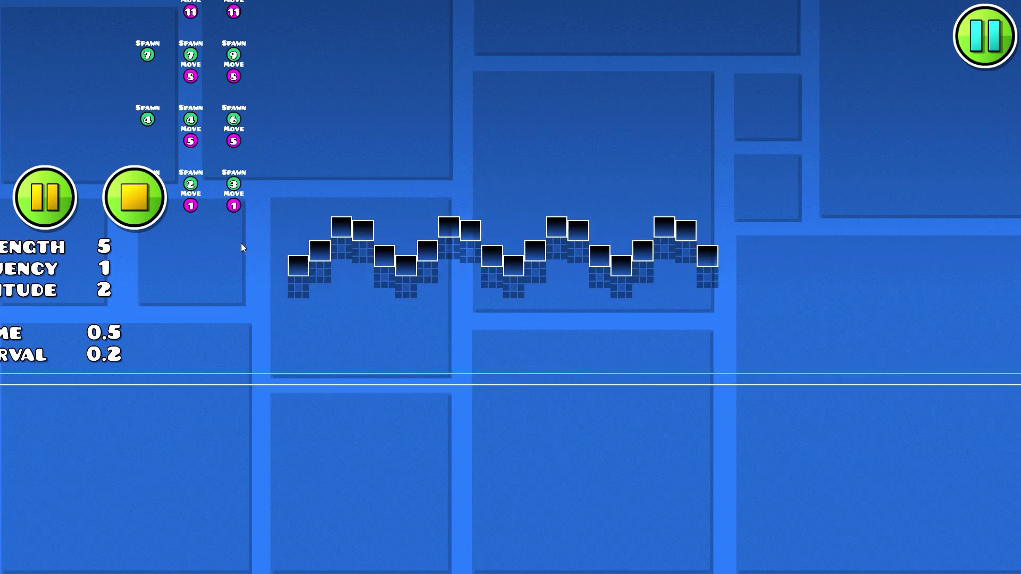
{"action": "left_click", "coordinate": [157, 208]}
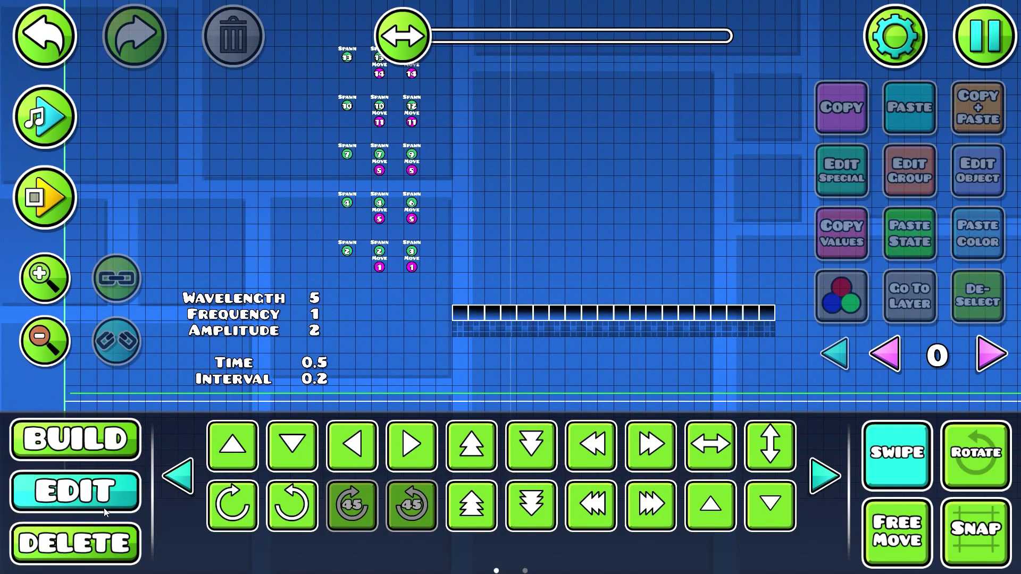
- Select all the wave parameter notes, from Wavelength to Interval, and delete them
{"action": "left_click_drag", "start_coordinate": [300, 322], "coordinate": [140, 391]}
{"action": "left_click", "coordinate": [233, 35]}
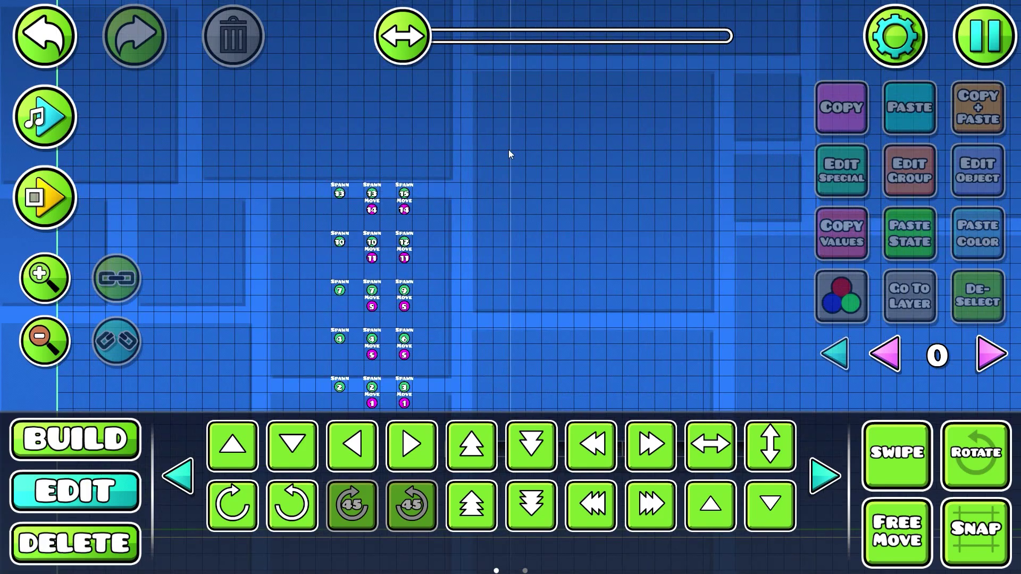
- Select the five starting Spawn triggers in the first trigger column and move them left past the level's start line
{"action": "scroll", "coordinate": [641, 221], "scroll_direction": "down", "scroll_amount": 3}
{"action": "scroll", "coordinate": [722, 233], "scroll_direction": "up", "scroll_amount": 1}
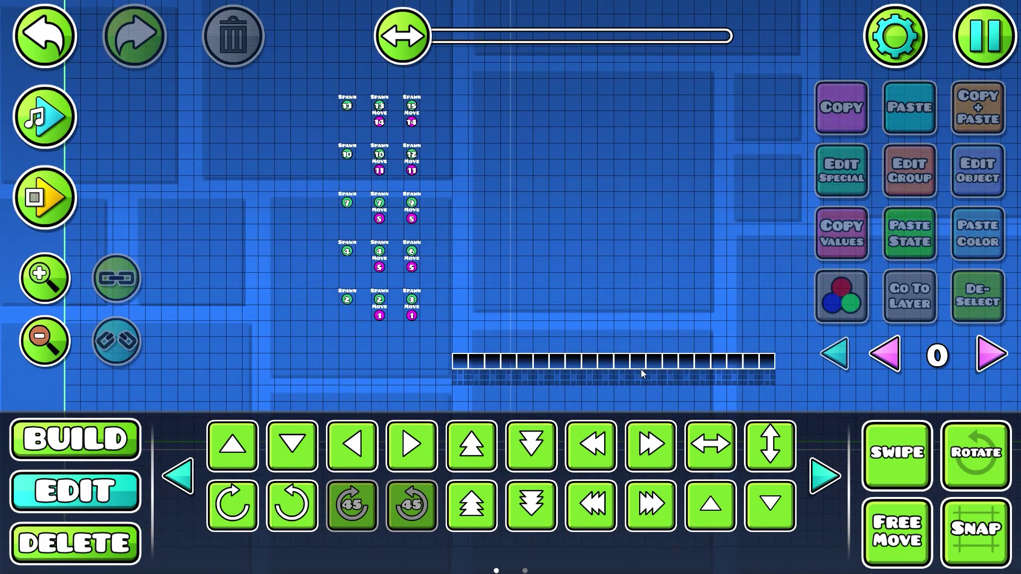
{"action": "scroll", "coordinate": [641, 372], "scroll_direction": "up", "scroll_amount": 1}
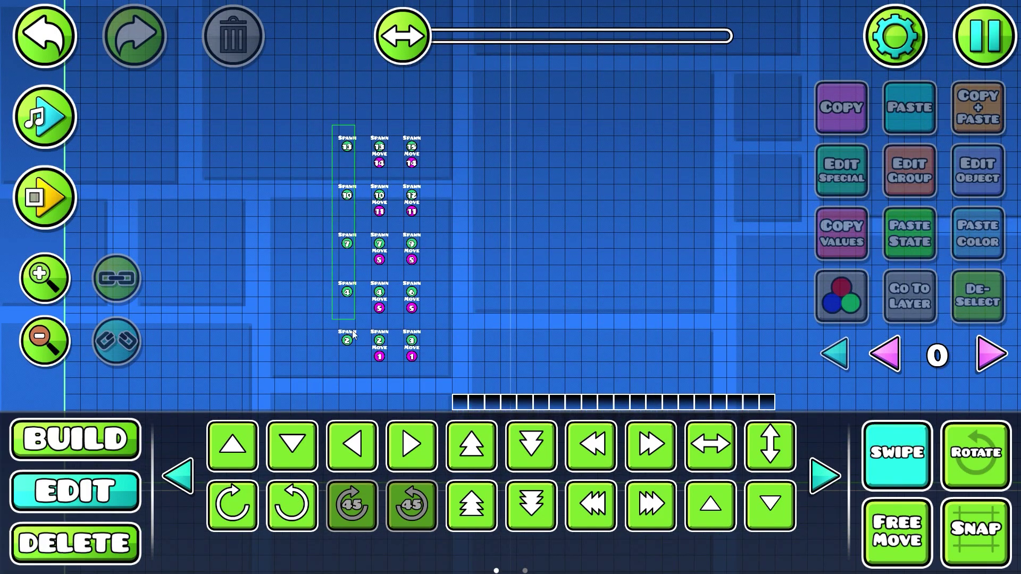
{"action": "left_click_drag", "start_coordinate": [355, 371], "coordinate": [355, 370]}
{"action": "left_click", "coordinate": [896, 456]}
{"action": "left_click", "coordinate": [591, 444]}
{"action": "left_click", "coordinate": [594, 442]}
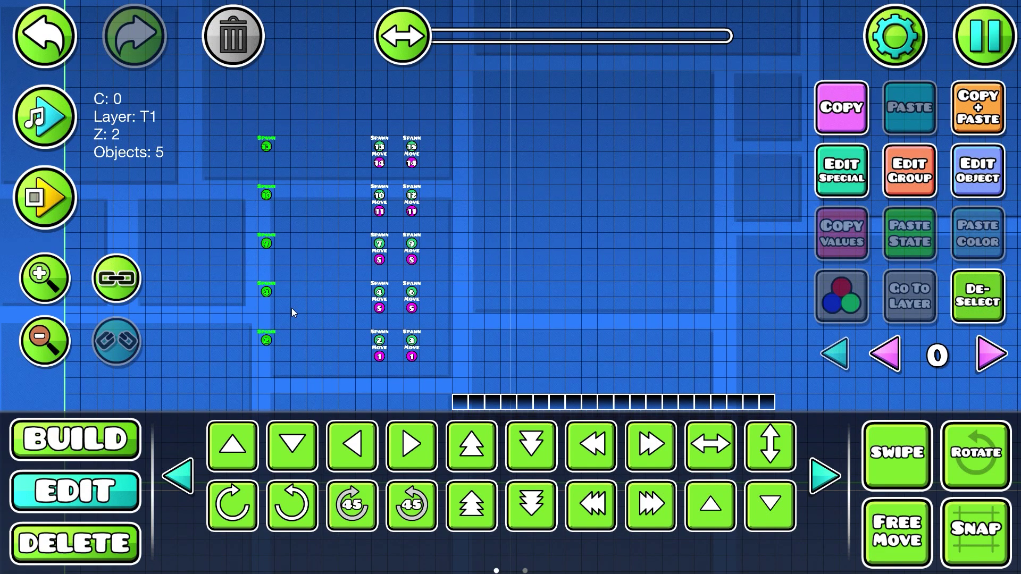
{"action": "scroll", "coordinate": [608, 151], "scroll_direction": "down", "scroll_amount": 2}
{"action": "scroll", "coordinate": [643, 219], "scroll_direction": "up", "scroll_amount": 1}
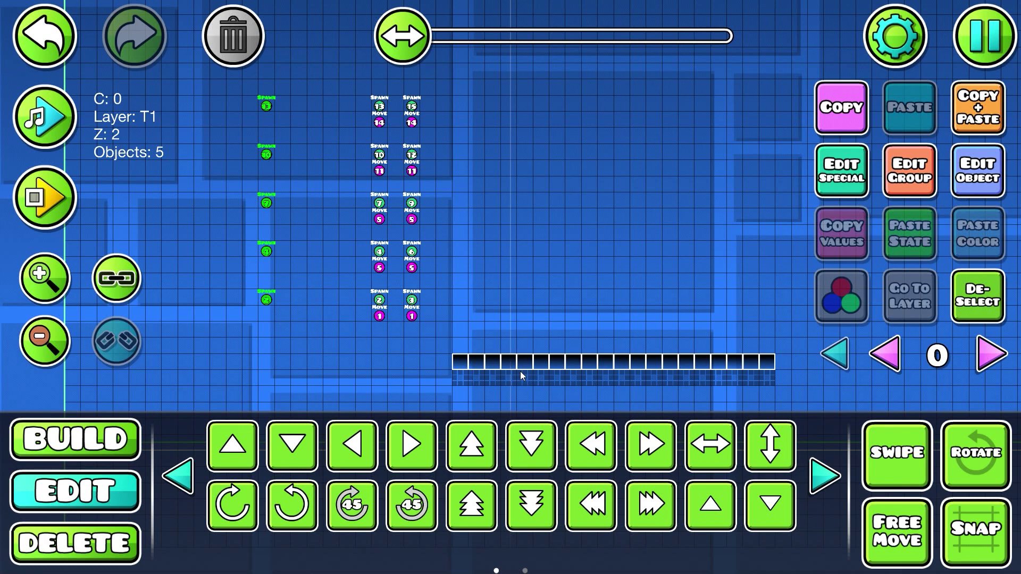
{"action": "scroll", "coordinate": [531, 356], "scroll_direction": "down", "scroll_amount": 1}
{"action": "left_click", "coordinate": [582, 440]}
{"action": "left_click", "coordinate": [582, 440]}
{"action": "left_click", "coordinate": [582, 439]}
{"action": "left_click", "coordinate": [582, 439]}
{"action": "left_click", "coordinate": [581, 440]}
{"action": "left_click", "coordinate": [582, 439]}
{"action": "left_click", "coordinate": [582, 439]}
{"action": "left_click", "coordinate": [581, 440]}
{"action": "left_click", "coordinate": [582, 439]}
{"action": "scroll", "coordinate": [468, 211], "scroll_direction": "up", "scroll_amount": 1}
{"action": "scroll", "coordinate": [595, 277], "scroll_direction": "down", "scroll_amount": 2}
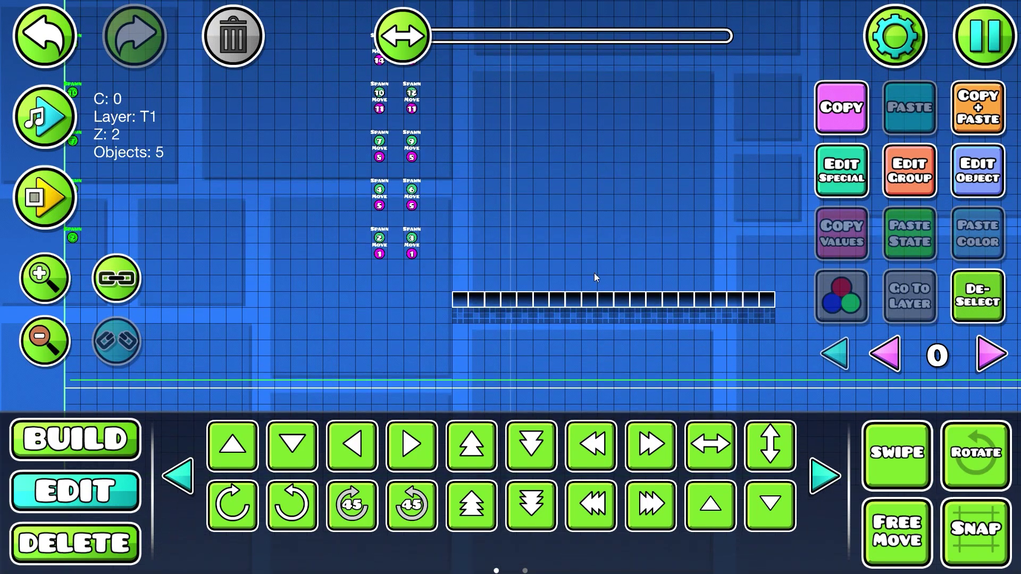
{"action": "scroll", "coordinate": [721, 331], "scroll_direction": "up", "scroll_amount": 1}
{"action": "left_click", "coordinate": [994, 299]}
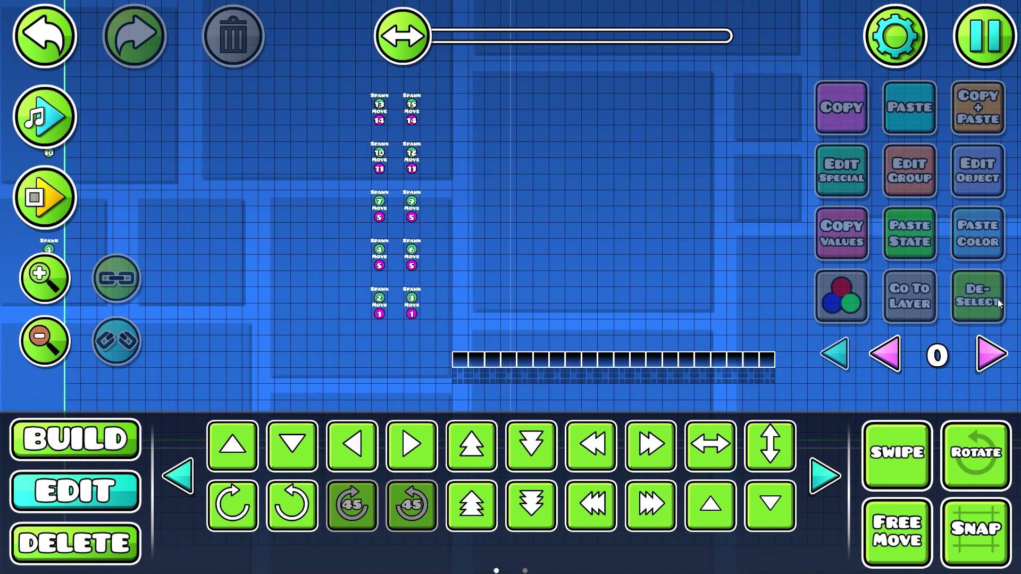
- Select the remaining 20 Spawn and Move triggers and move them far up above the block columns
{"action": "scroll", "coordinate": [831, 334], "scroll_direction": "up", "scroll_amount": 1}
{"action": "scroll", "coordinate": [831, 334], "scroll_direction": "up", "scroll_amount": 1}
{"action": "key", "text": "t"}
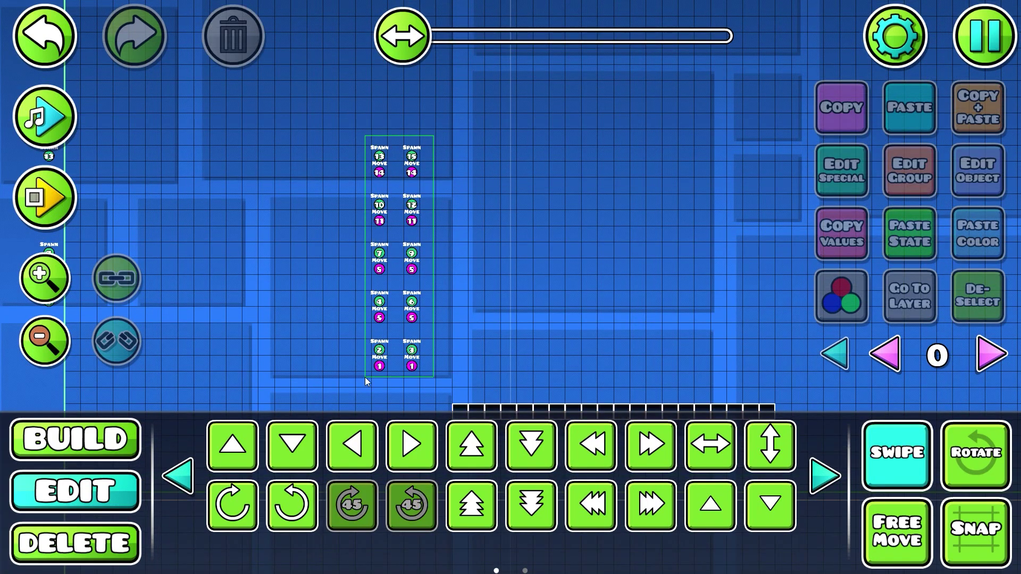
{"action": "left_click_drag", "start_coordinate": [365, 378], "coordinate": [363, 365]}
{"action": "scroll", "coordinate": [657, 279], "scroll_direction": "up", "scroll_amount": 4}
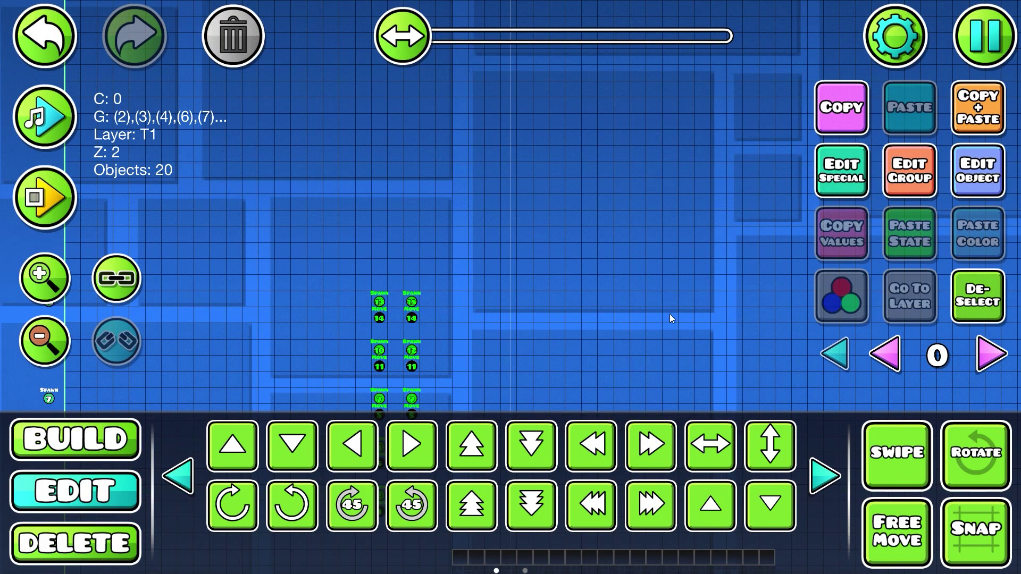
{"action": "left_click_drag", "start_coordinate": [669, 313], "coordinate": [603, 406]}
{"action": "left_click", "coordinate": [456, 498]}
{"action": "left_click", "coordinate": [456, 497]}
{"action": "left_click", "coordinate": [457, 498]}
{"action": "left_click", "coordinate": [456, 497]}
{"action": "left_click", "coordinate": [457, 498]}
{"action": "left_click", "coordinate": [456, 498]}
- Deselect the triggers and playtest the level to check that the wave still runs with the relocated triggers
{"action": "left_click_drag", "start_coordinate": [580, 79], "coordinate": [670, 5]}
{"action": "left_click_drag", "start_coordinate": [712, 266], "coordinate": [715, 4]}
{"action": "left_click_drag", "start_coordinate": [687, 325], "coordinate": [726, 158]}
{"action": "left_click_drag", "start_coordinate": [532, 229], "coordinate": [527, 289]}
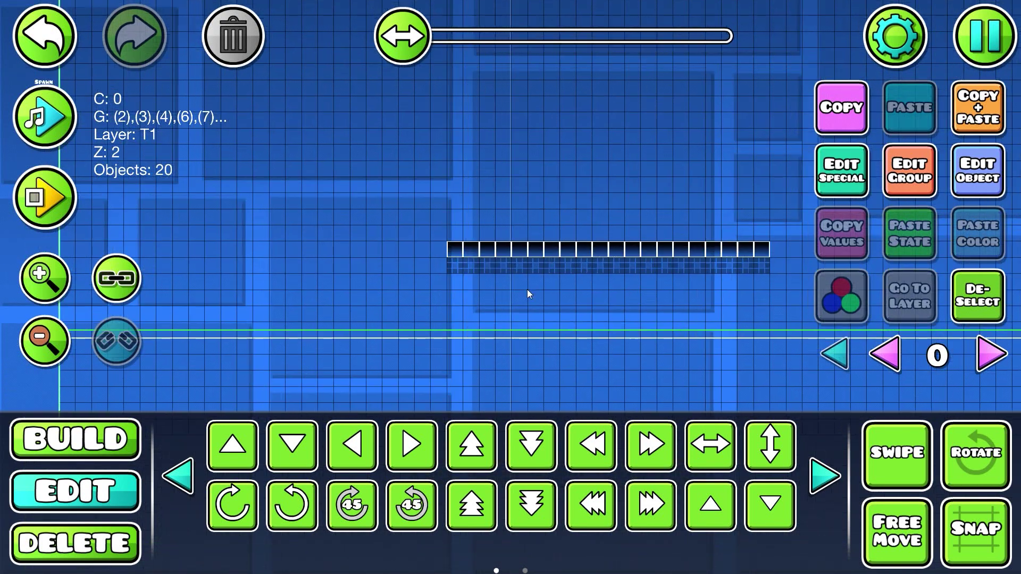
{"action": "left_click", "coordinate": [992, 307]}
{"action": "left_click", "coordinate": [49, 201]}
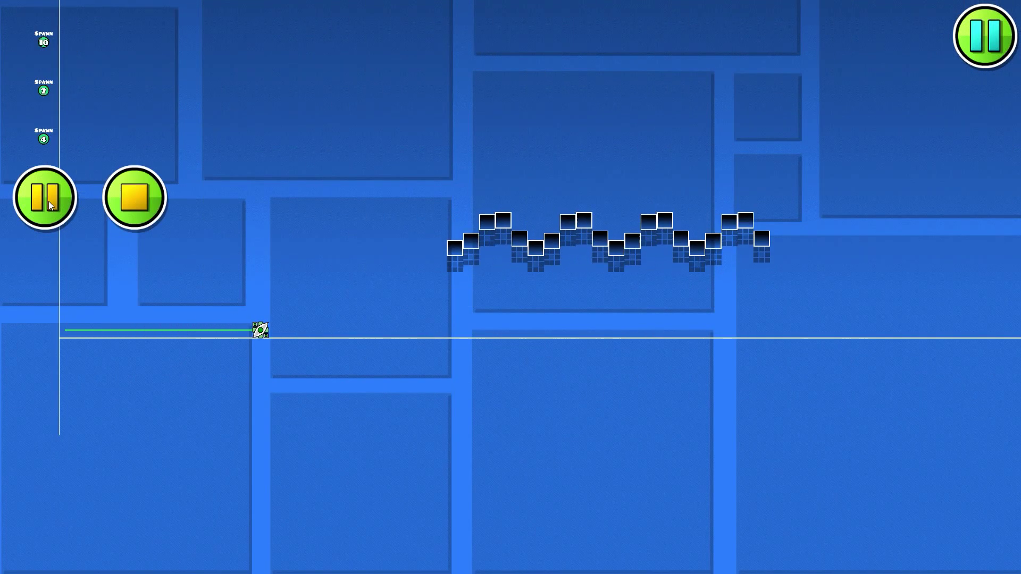